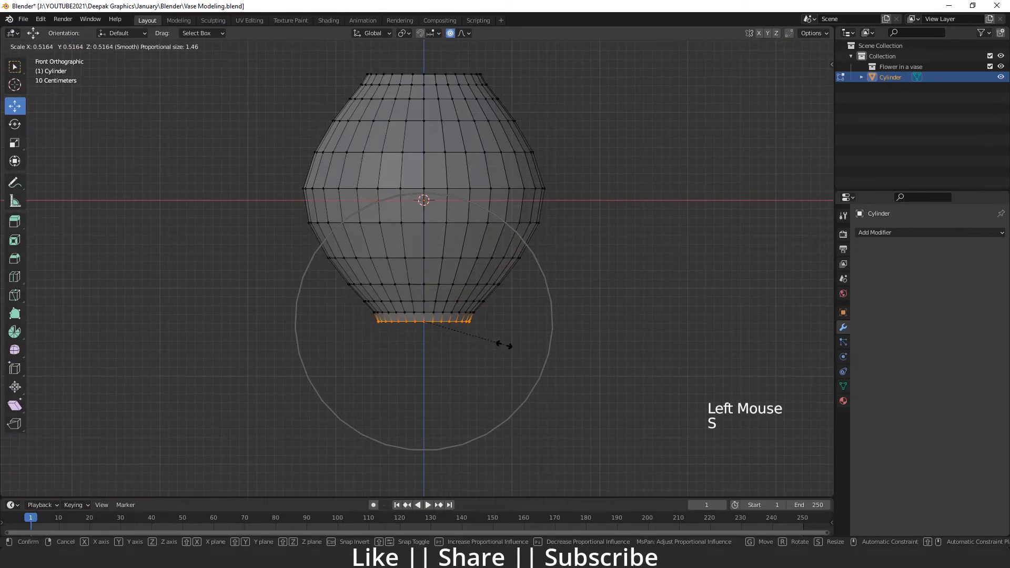
# - Scale the vase's bottom ring to about 0.56 with smooth proportional editing at an influence size of 1.21
pyautogui.scroll(-2, 505, 345)
pyautogui.scroll(2, 505, 345)
pyautogui.scroll(1, 506, 350)
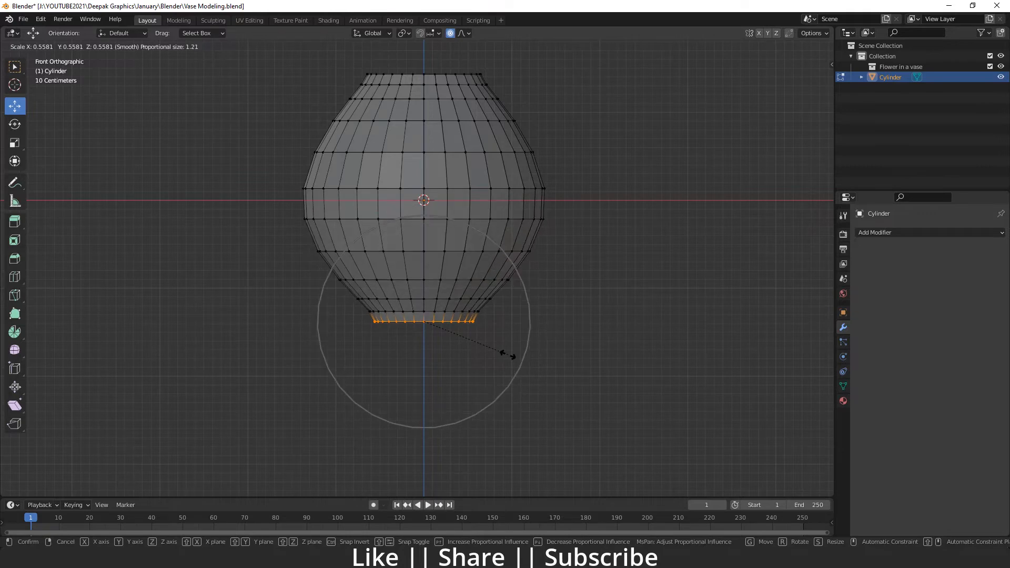
pyautogui.click(507, 353)
# - Scale the vase's top ring to about 0.94 with smooth proportional editing and return to Object Mode
pyautogui.moveTo(327, 50); pyautogui.dragTo(531, 80)
pyautogui.press('s')
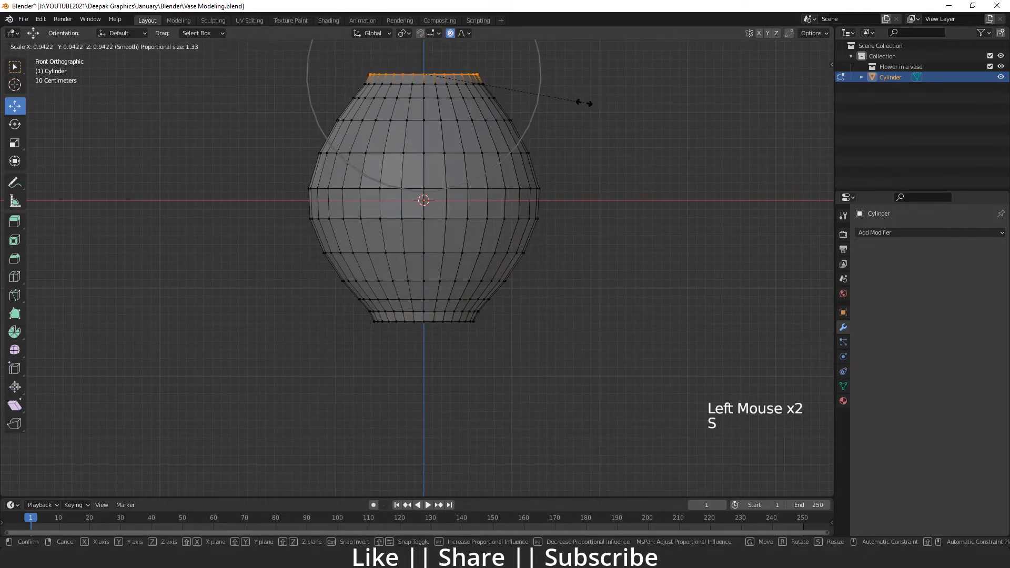
pyautogui.click(559, 223)
pyautogui.press('Tab')
pyautogui.scroll(-5, 598, 266)
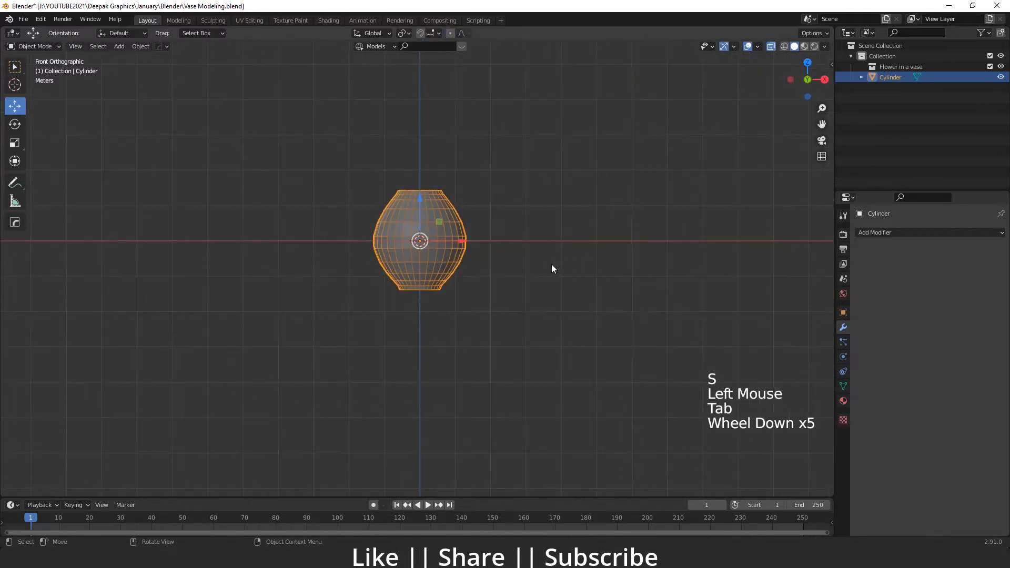
# - Turn off the X-ray display and set the viewport to the front view of the vase
pyautogui.moveTo(552, 268); pyautogui.dragTo(550, 303, button='middle')
pyautogui.click(770, 46)
pyautogui.moveTo(463, 300); pyautogui.dragTo(405, 244, button='middle')
pyautogui.scroll(4, 451, 268)
pyautogui.press('`')
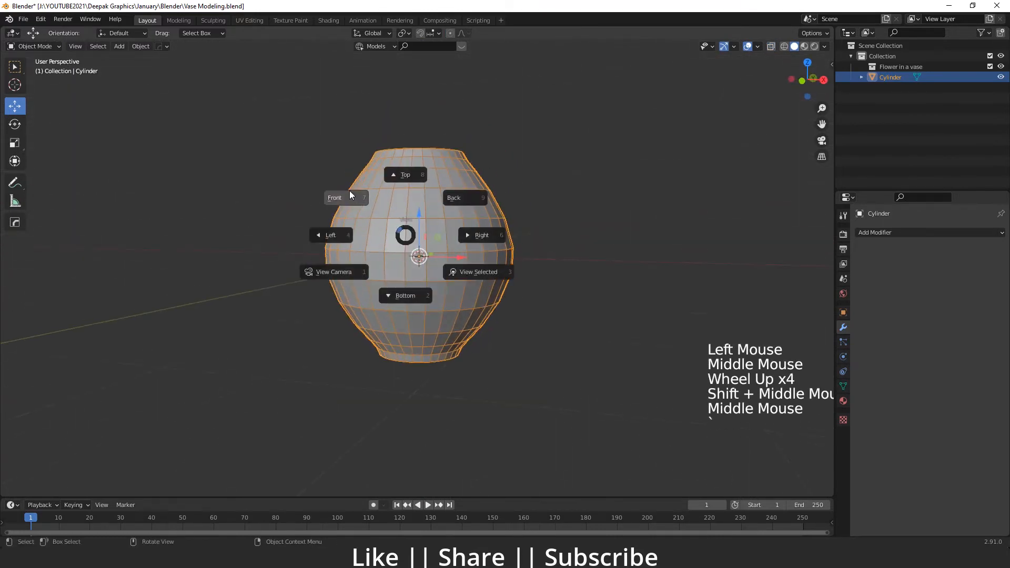
pyautogui.click(349, 190)
# - Add a Decimate modifier to the vase, using Un-Subdivide with 1 iteration to produce a diamond pattern
pyautogui.click(903, 233)
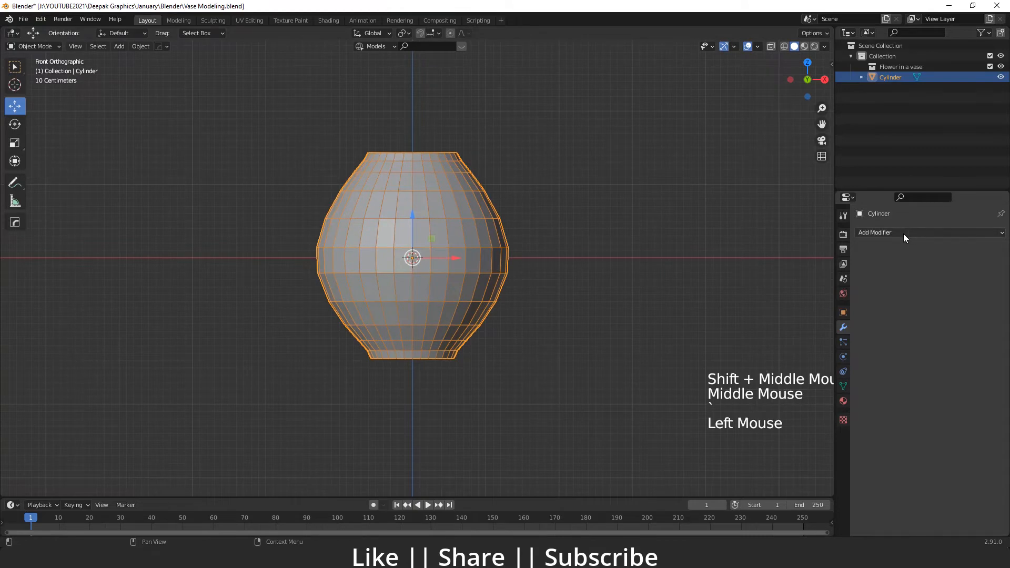
pyautogui.click(793, 308)
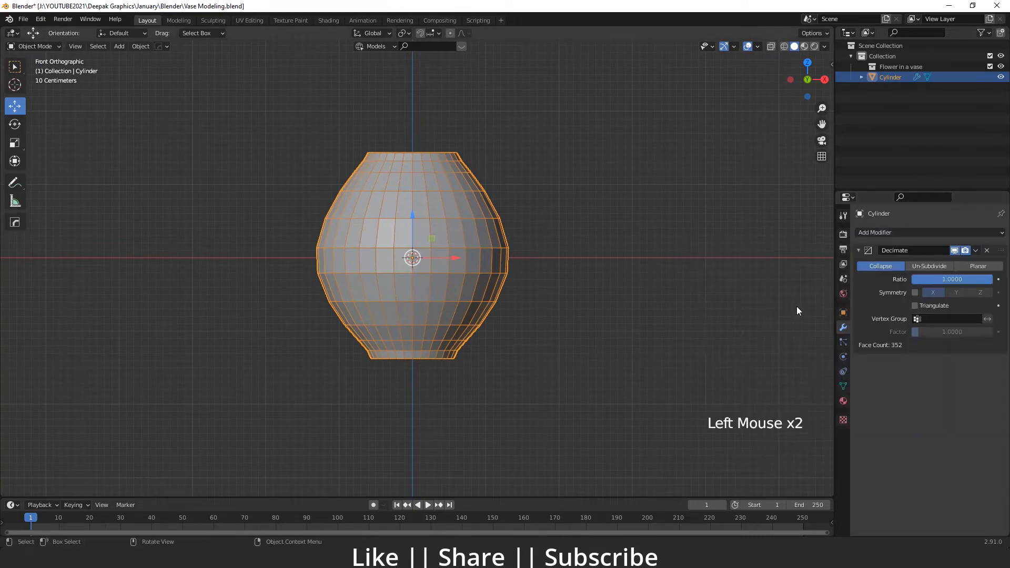
pyautogui.click(928, 268)
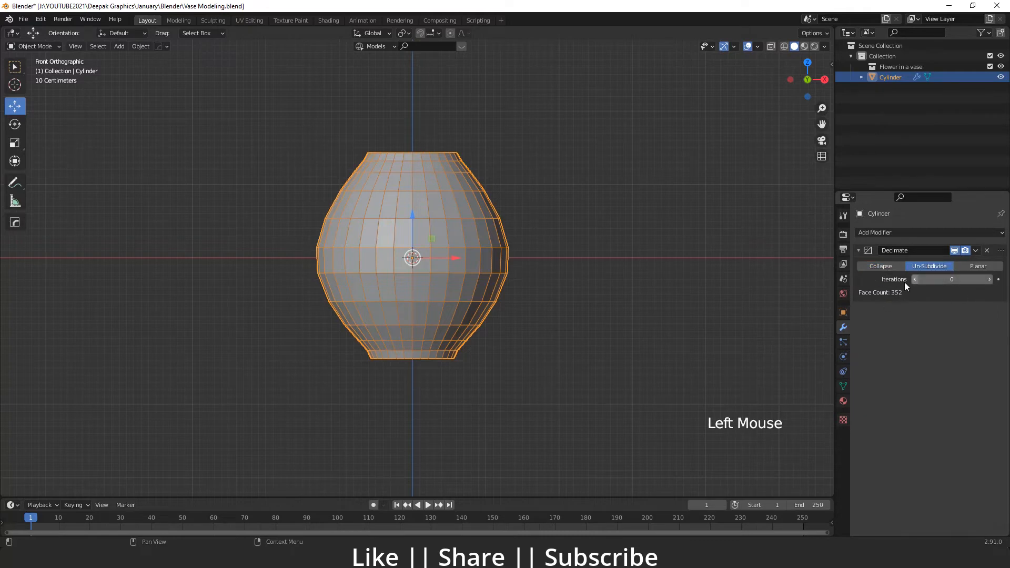
pyautogui.moveTo(966, 281); pyautogui.dragTo(986, 282)
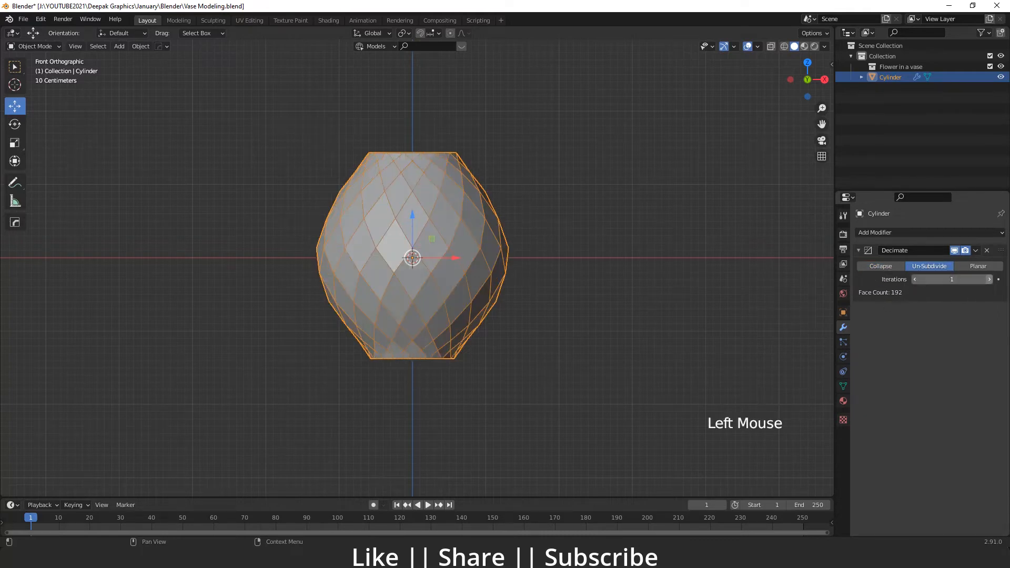
pyautogui.moveTo(513, 223); pyautogui.dragTo(473, 350, button='middle')
pyautogui.press('`')
pyautogui.click(351, 234)
# - Apply the Decimate modifier to the vase so the diamond pattern becomes actual mesh geometry
pyautogui.click(362, 144)
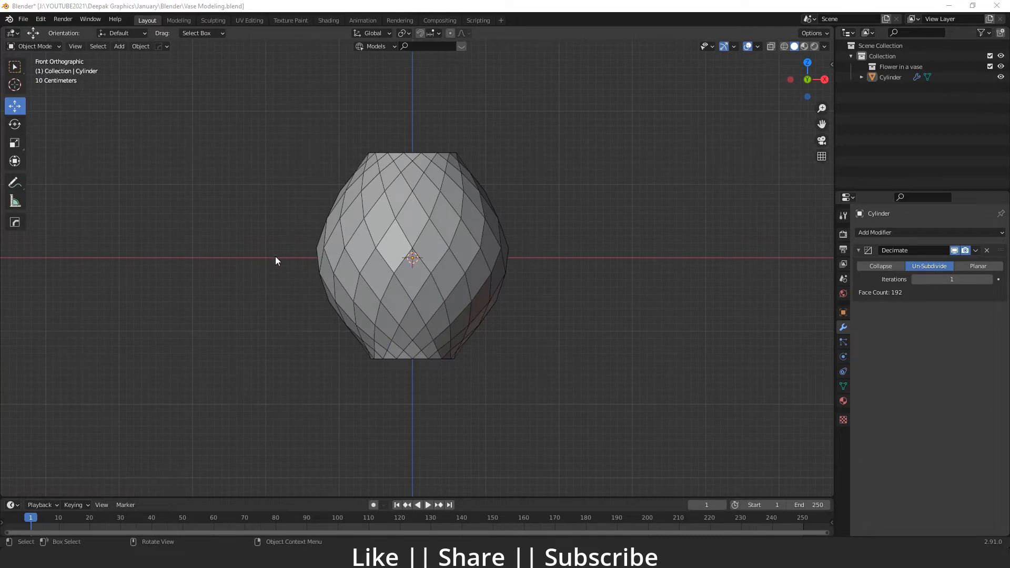
pyautogui.click(425, 243)
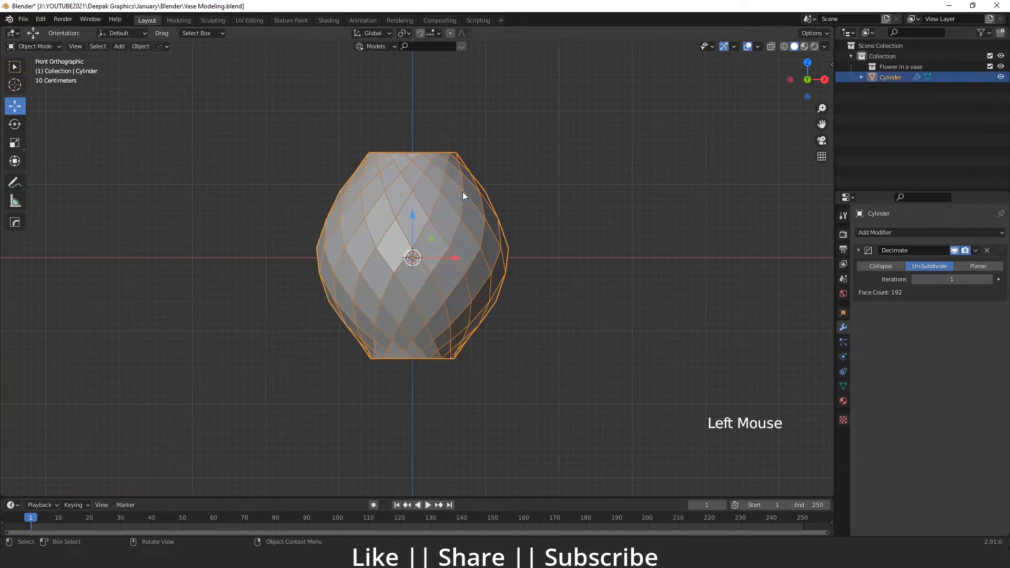
pyautogui.press('Tab')
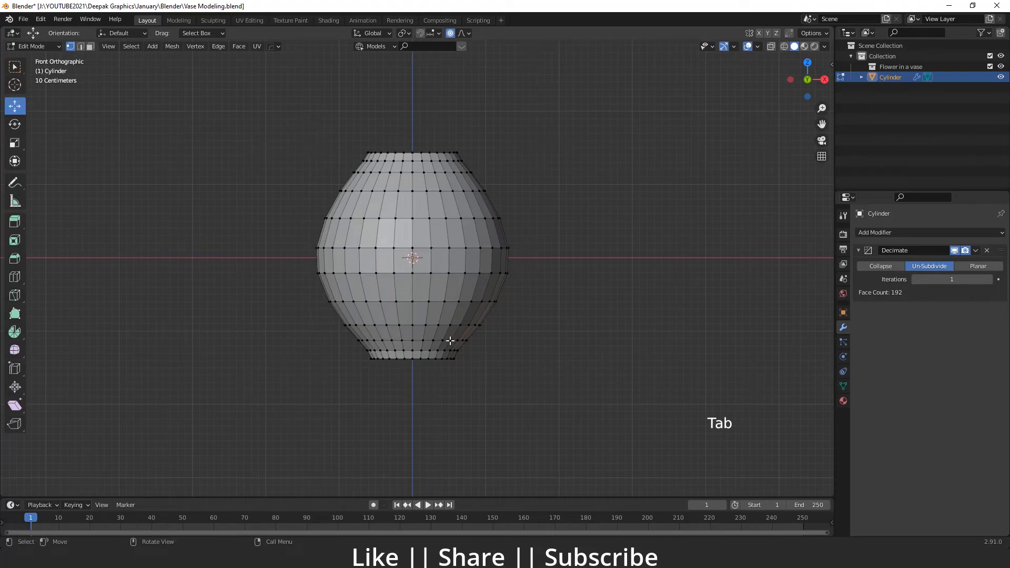
pyautogui.press('Tab')
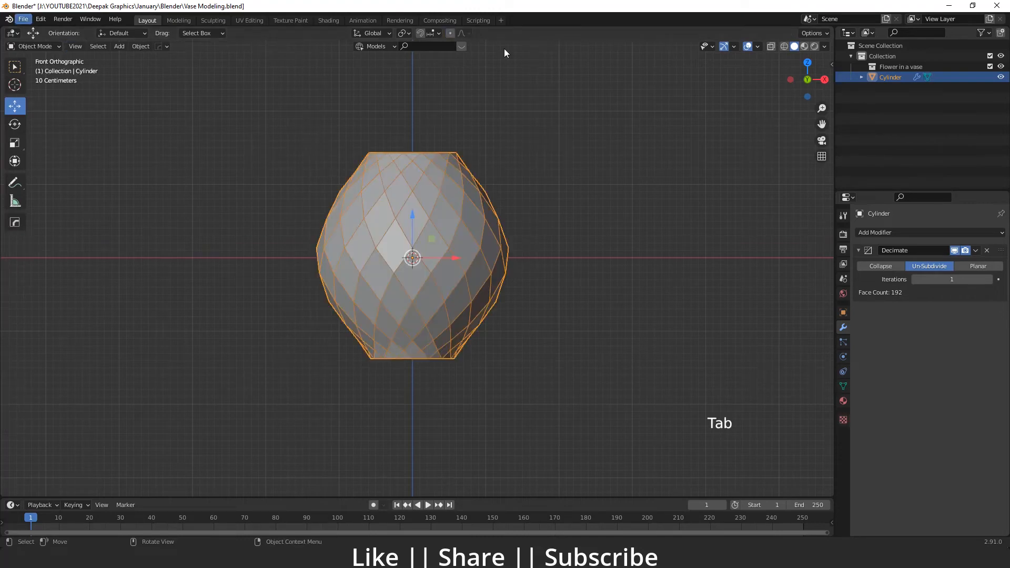
pyautogui.click(976, 250)
pyautogui.click(941, 264)
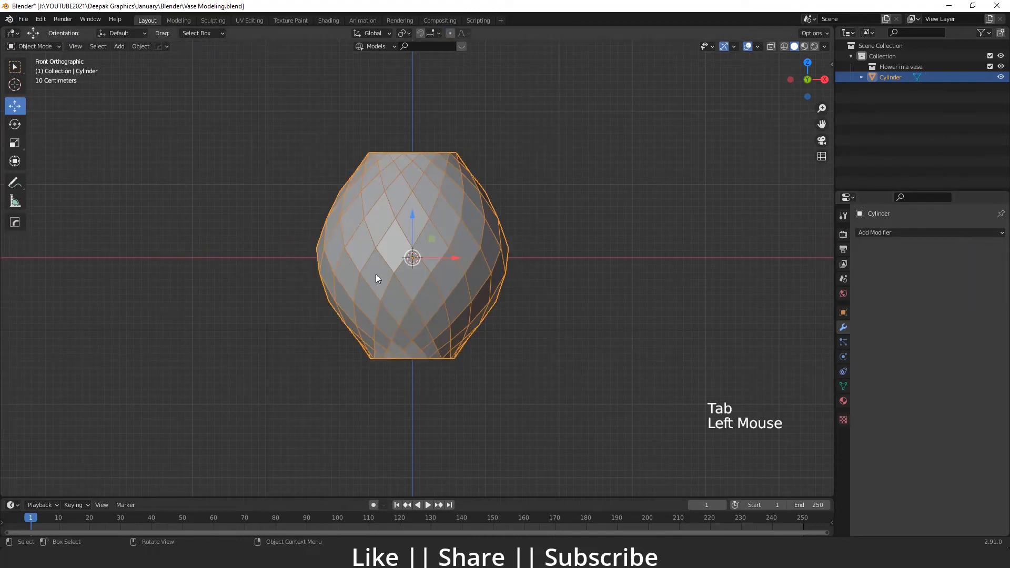
# - Bevel all edges of the vase mesh with a width of about 0.022 m and 2 segments
pyautogui.press('Tab')
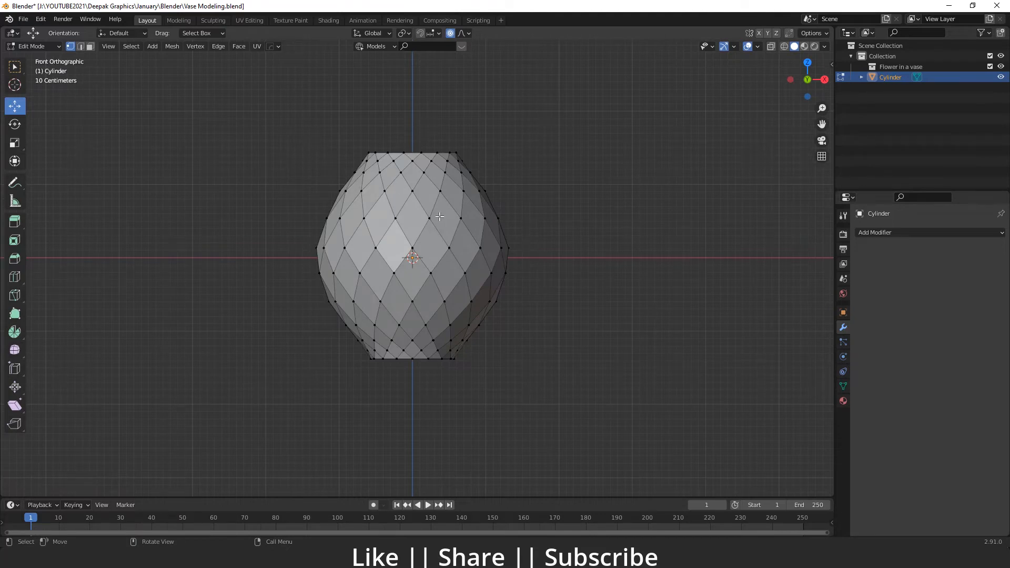
pyautogui.press('a')
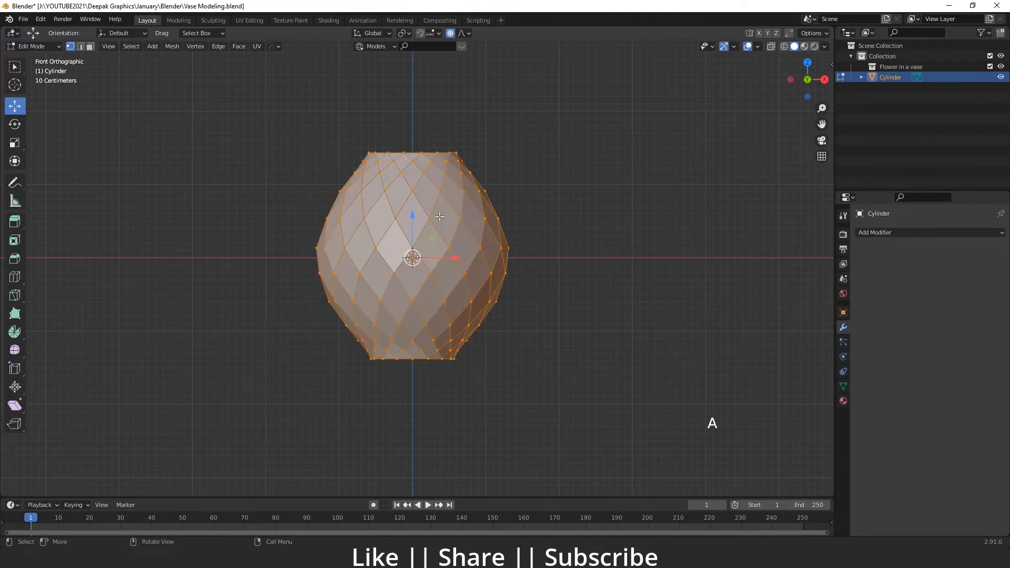
pyautogui.press('2')
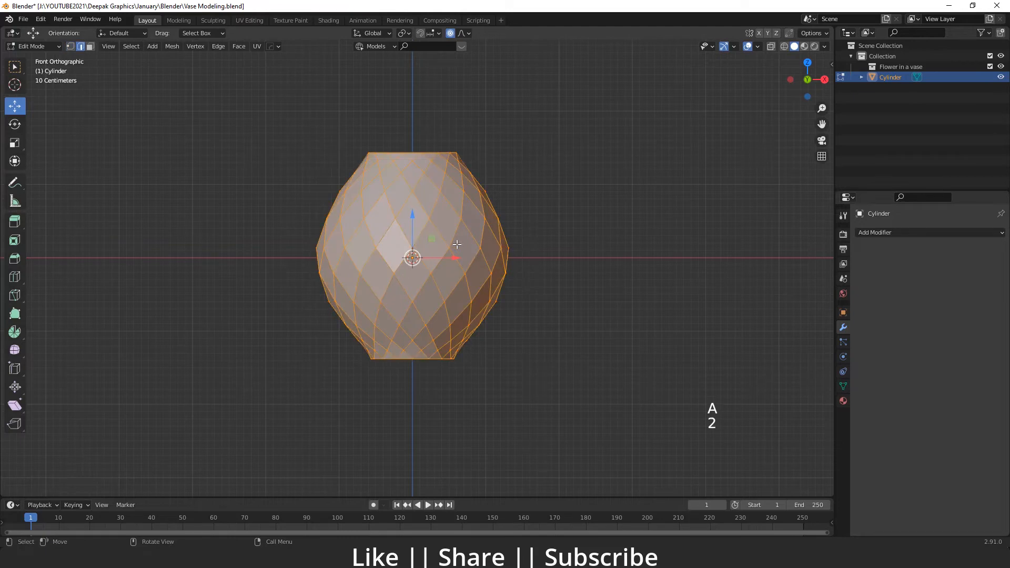
pyautogui.scroll(2, 443, 287)
pyautogui.keyDown('shift'); pyautogui.moveTo(444, 287); pyautogui.dragTo(422, 278, button='middle'); pyautogui.keyUp('shift')
pyautogui.scroll(1, 424, 282)
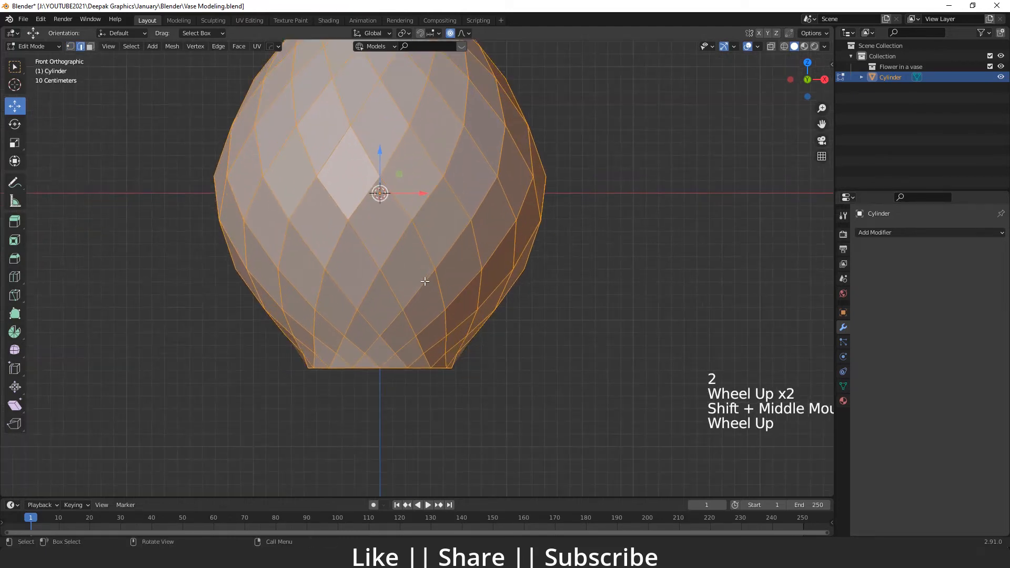
pyautogui.hotkey('ctrl', 'b')
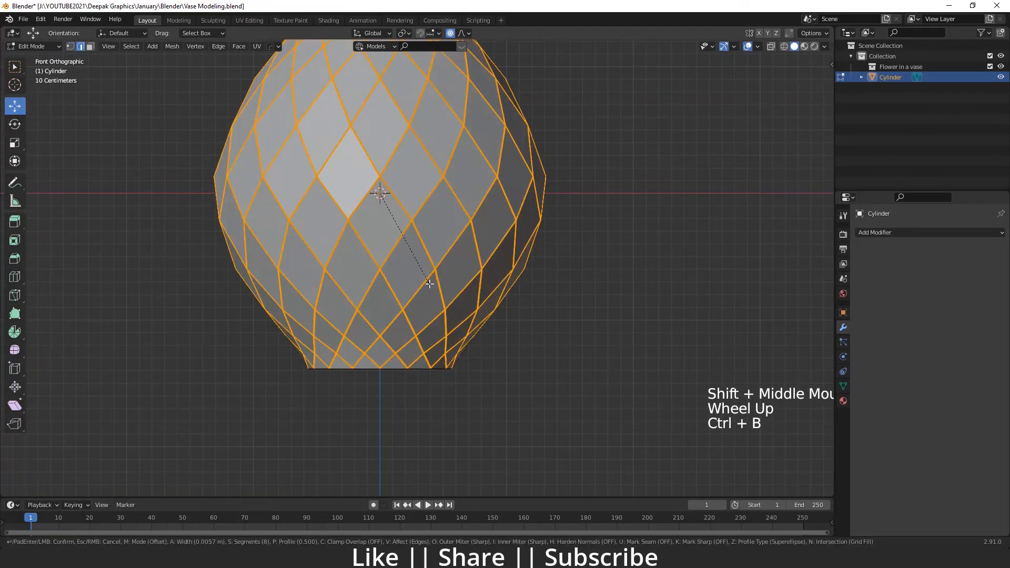
pyautogui.scroll(-4, 430, 283)
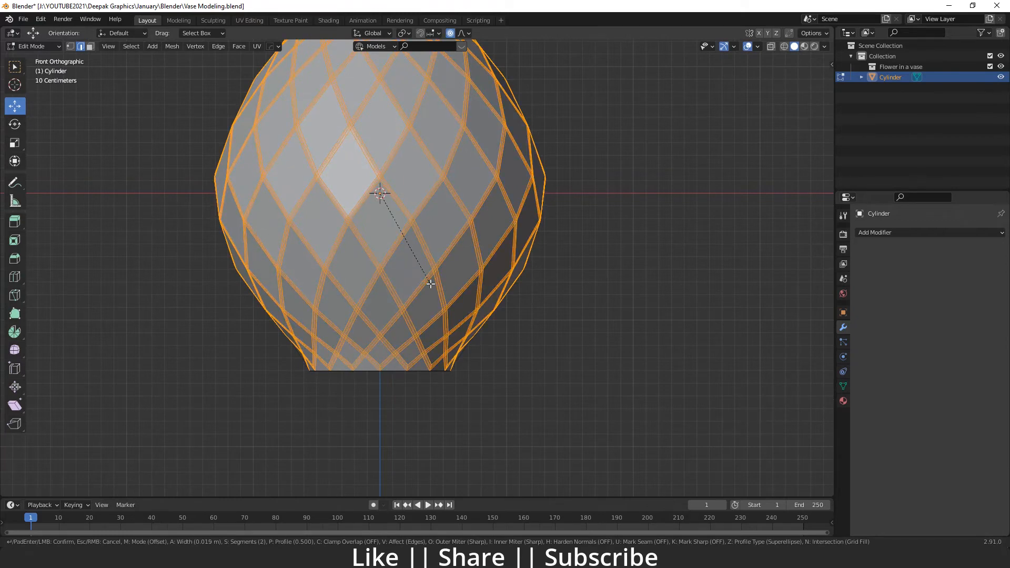
pyautogui.scroll(-1, 430, 284)
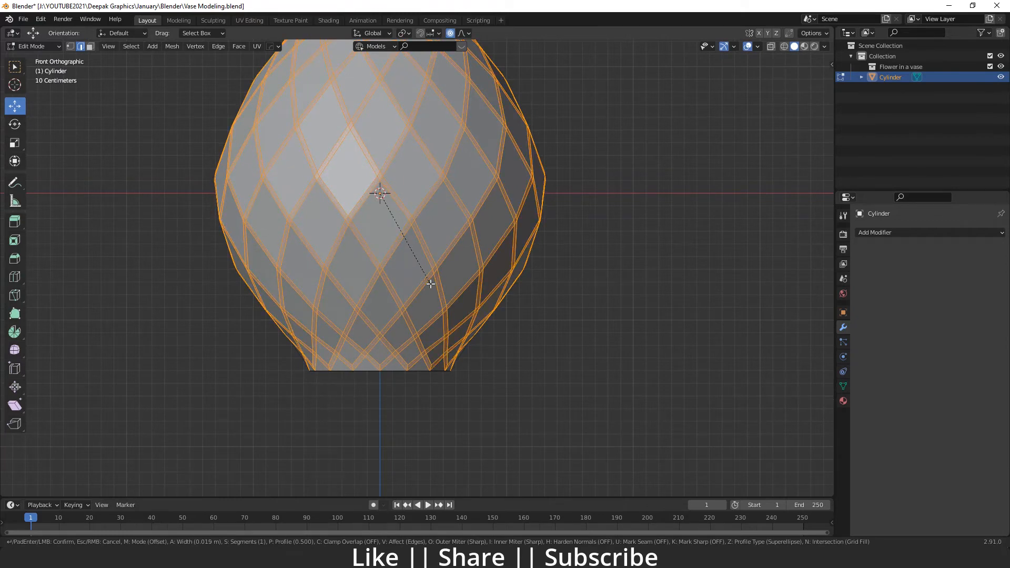
pyautogui.scroll(1, 430, 283)
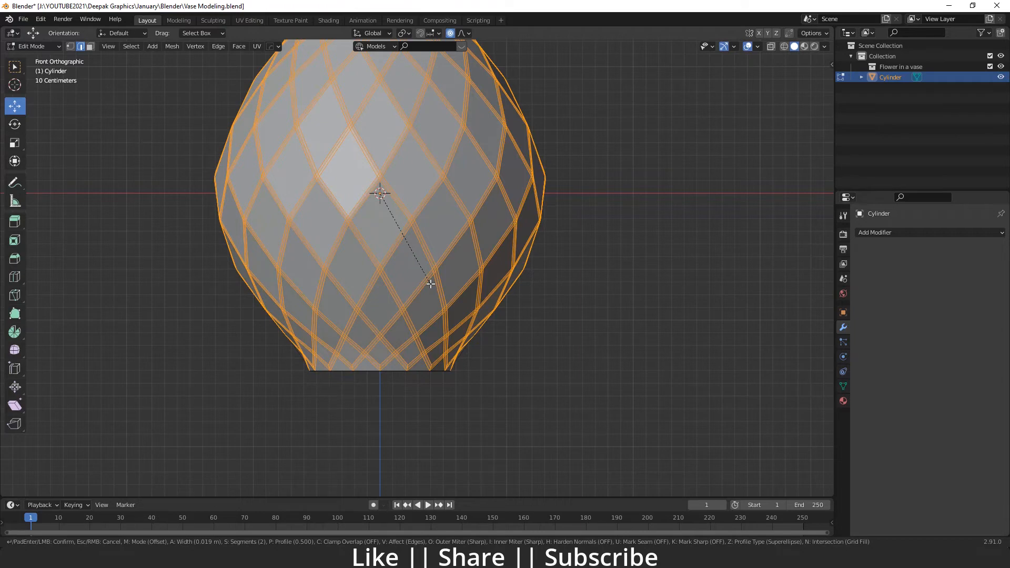
pyautogui.click(430, 284)
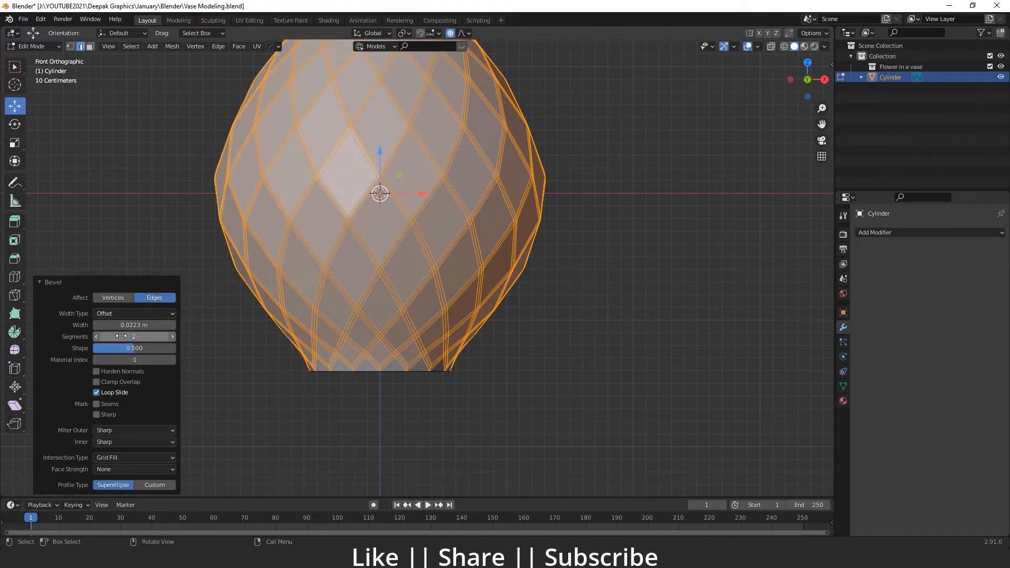
# - Try the edge bevel with 1 segment and return it to 2 segments
pyautogui.click(97, 337)
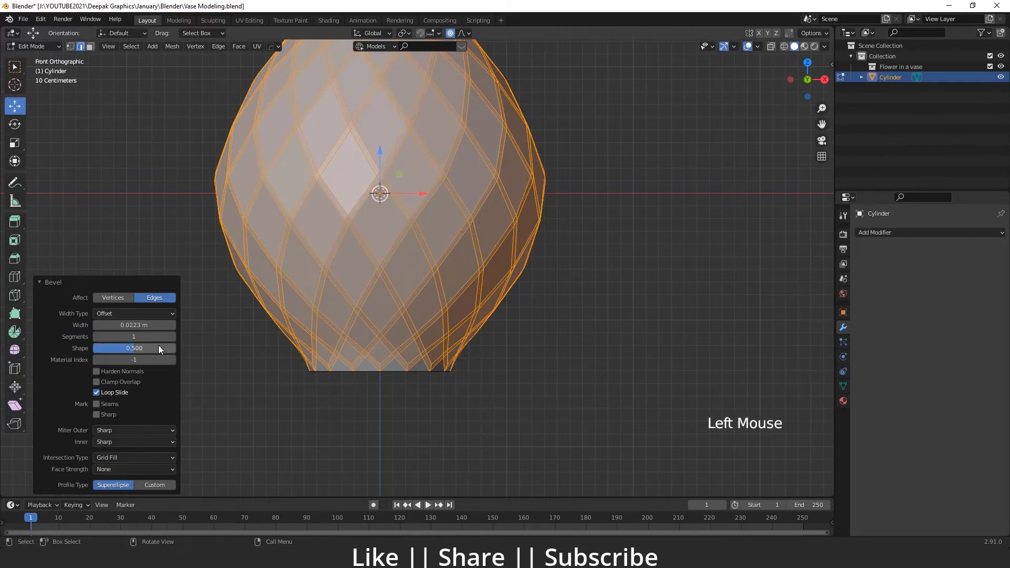
pyautogui.click(172, 337)
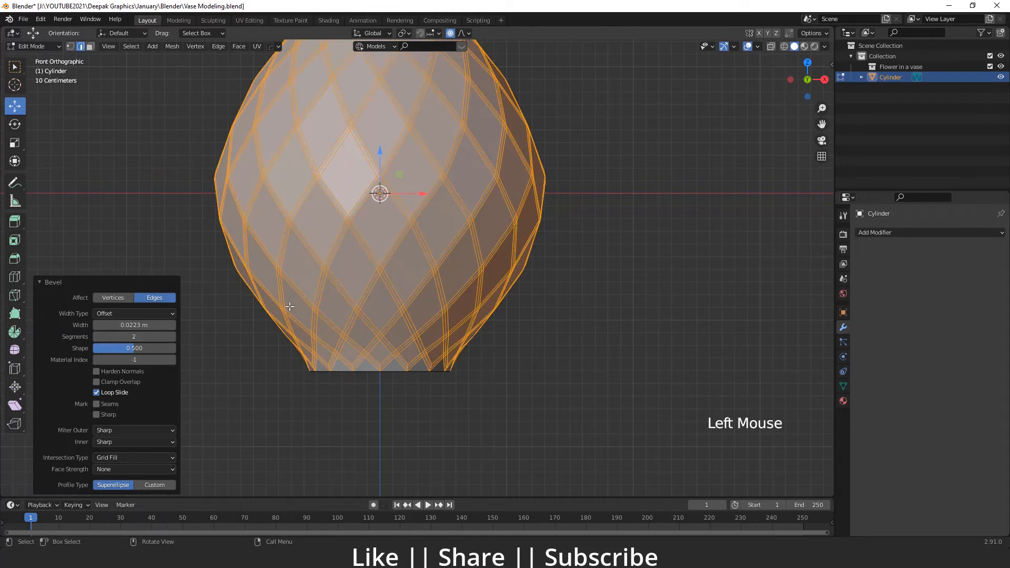
pyautogui.scroll(4, 356, 285)
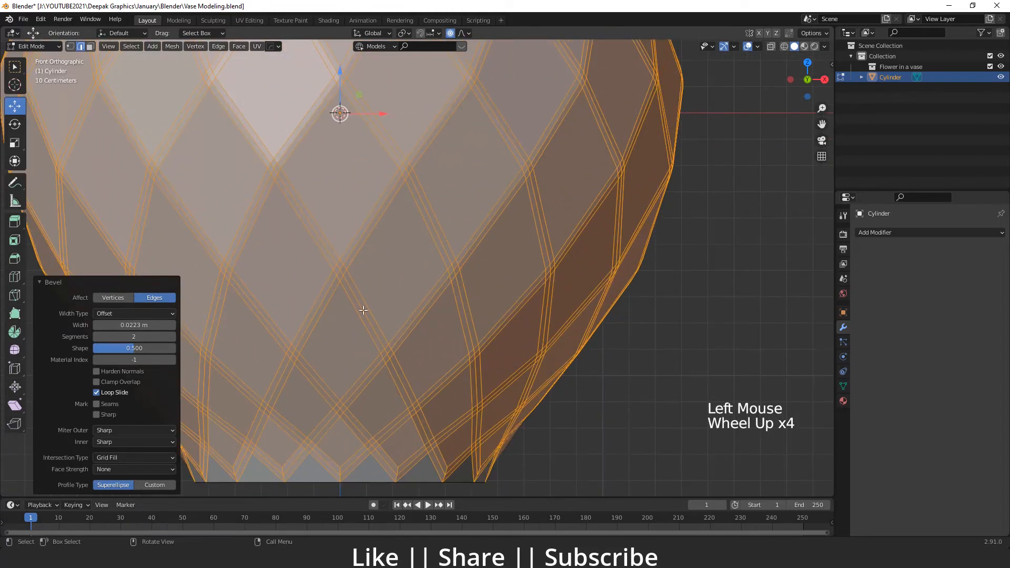
pyautogui.scroll(2, 342, 285)
pyautogui.scroll(-10, 386, 359)
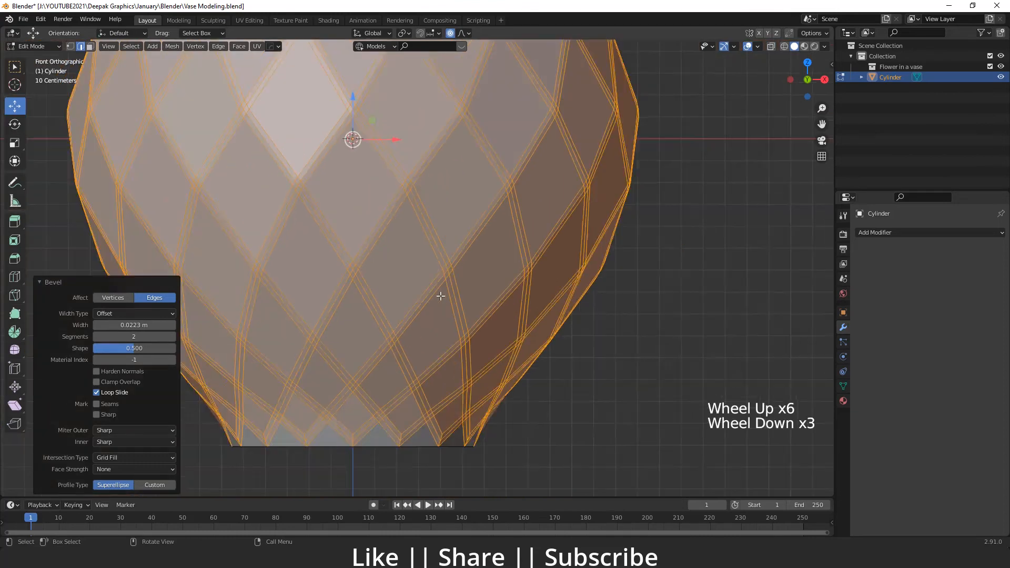
# - Return to Object Mode with the vase deselected and turn off the wireframe overlay
pyautogui.click(571, 262)
pyautogui.press('Tab')
pyautogui.click(532, 251)
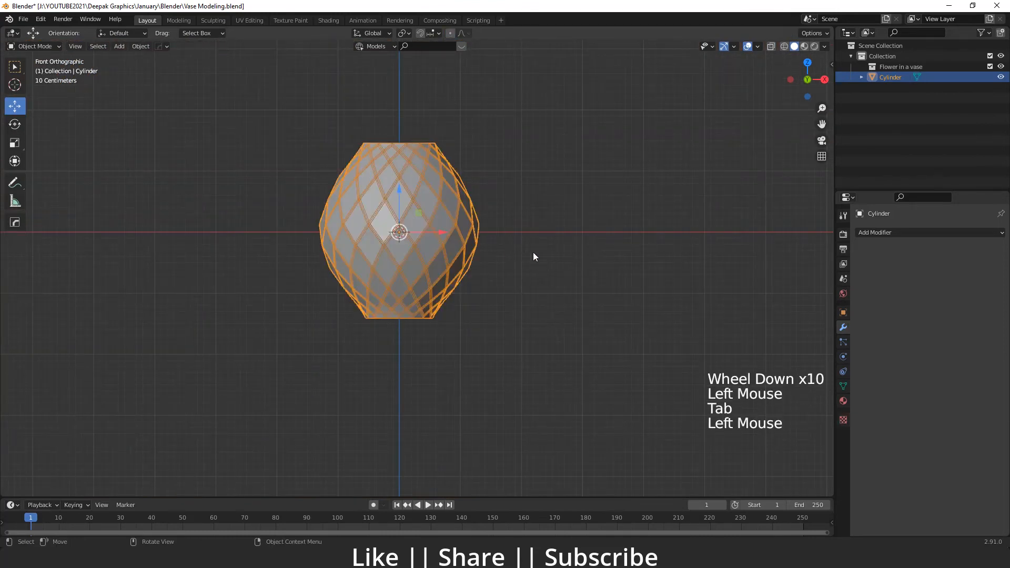
pyautogui.click(756, 46)
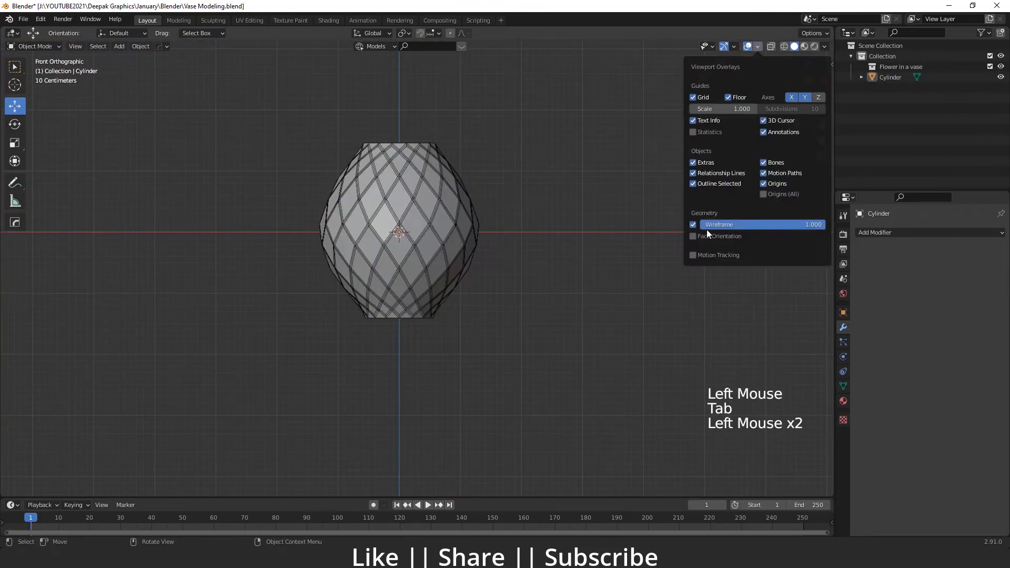
pyautogui.click(693, 225)
pyautogui.moveTo(454, 203); pyautogui.dragTo(423, 231, button='middle')
# - Add a Subdivision Surface modifier to the vase and set its viewport level to 2
pyautogui.click(404, 198)
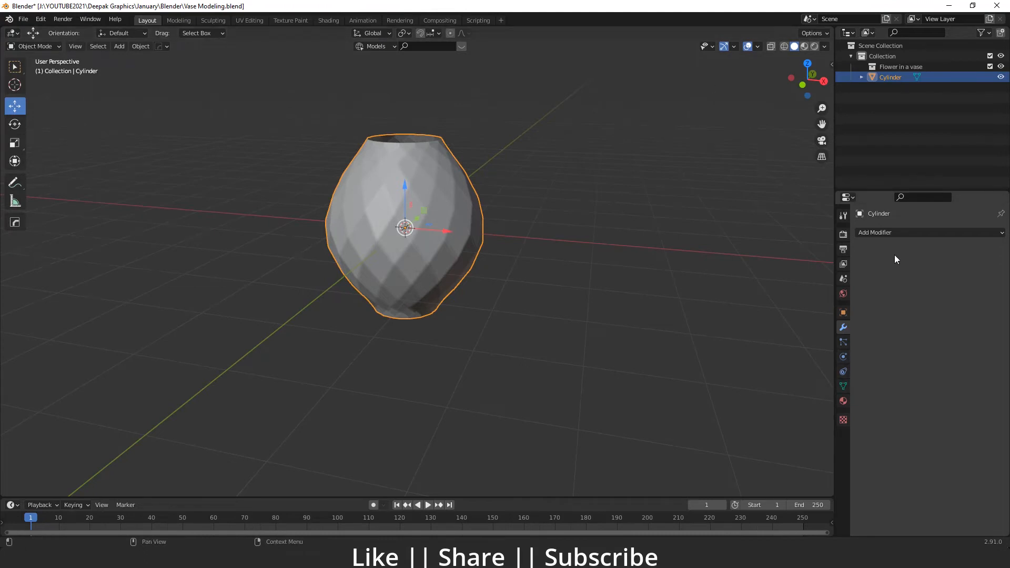
pyautogui.click(901, 231)
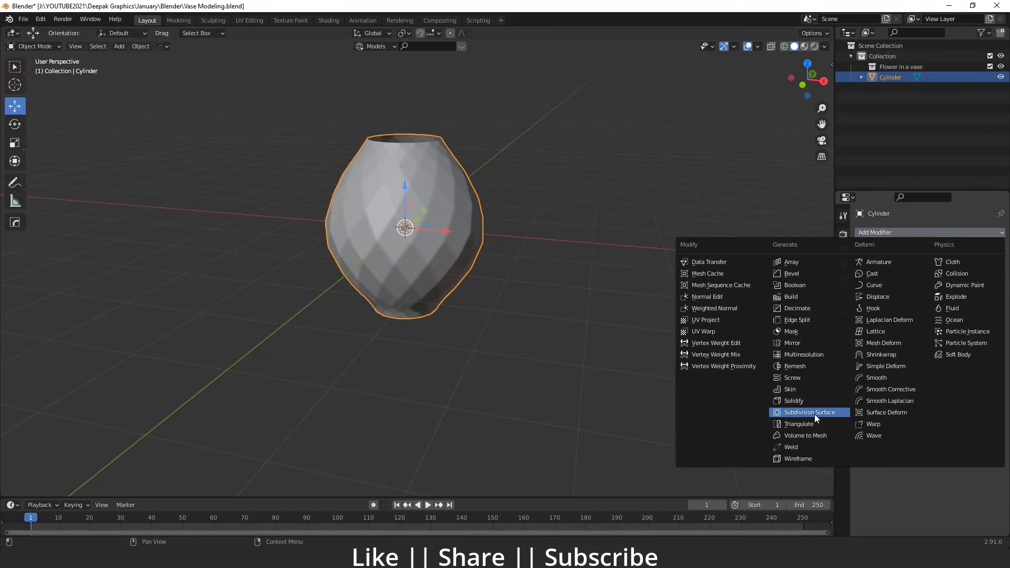
pyautogui.click(829, 412)
pyautogui.scroll(5, 421, 244)
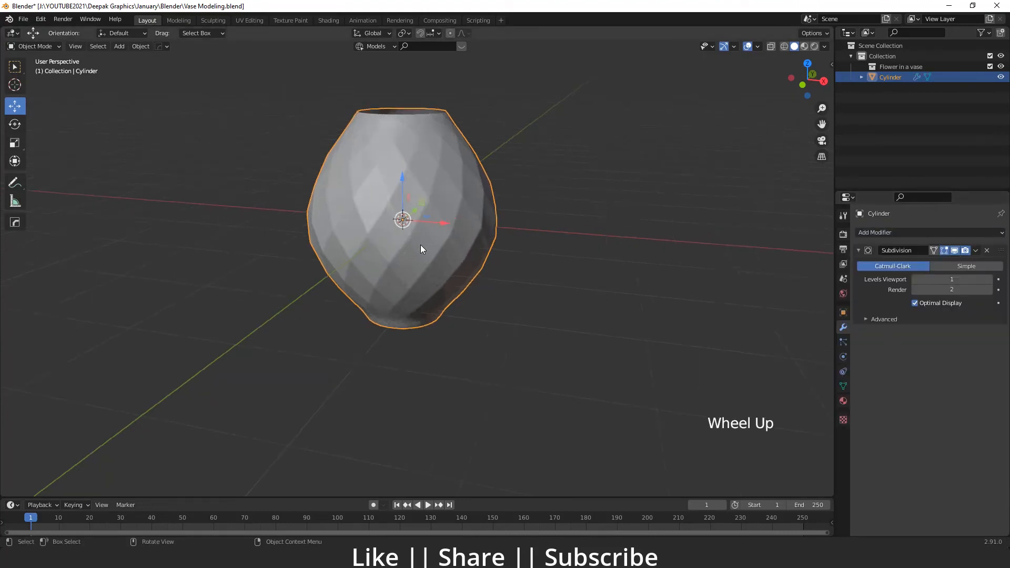
pyautogui.keyDown('shift'); pyautogui.moveTo(421, 245); pyautogui.dragTo(463, 305, button='middle'); pyautogui.keyUp('shift')
pyautogui.scroll(-1, 451, 273)
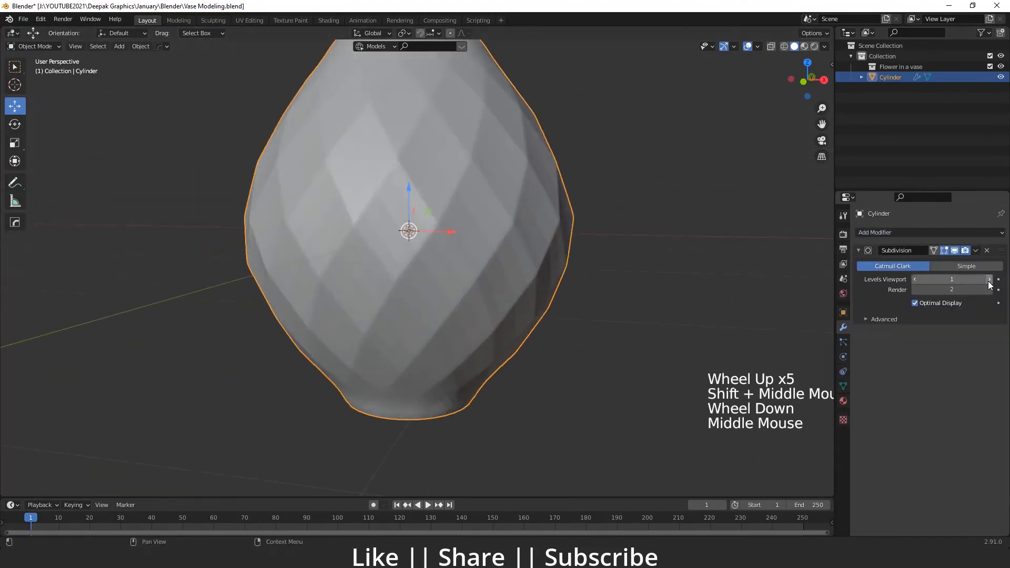
pyautogui.click(989, 280)
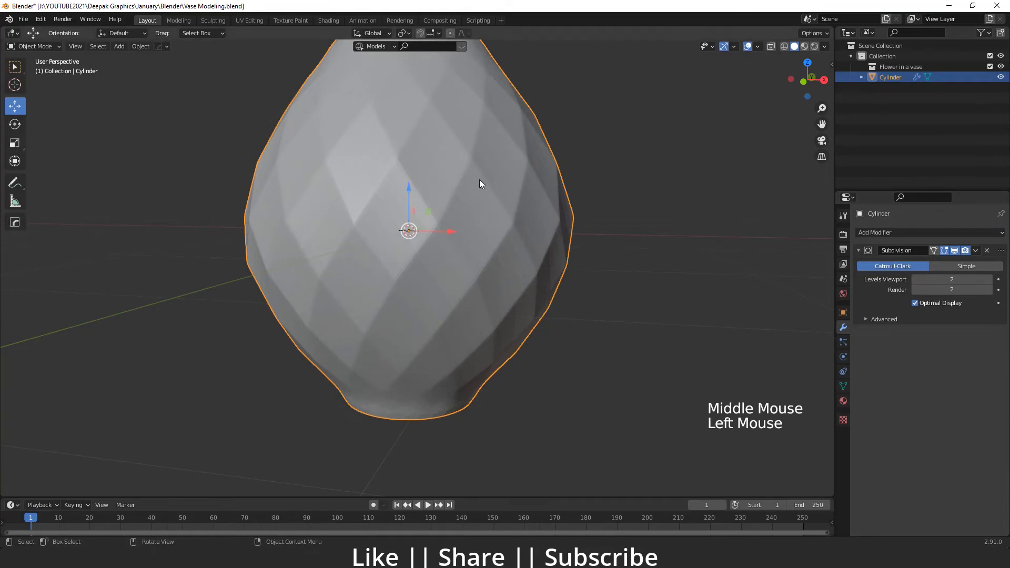
pyautogui.scroll(-2, 476, 180)
pyautogui.moveTo(475, 182); pyautogui.dragTo(434, 179, button='middle')
pyautogui.rightClick(403, 176)
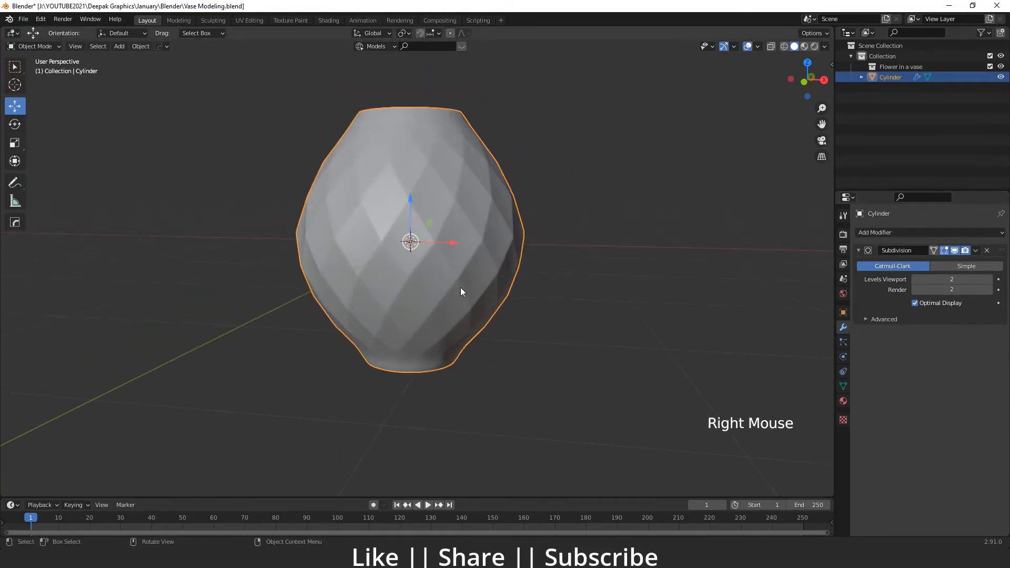
pyautogui.moveTo(459, 288); pyautogui.dragTo(429, 279, button='middle')
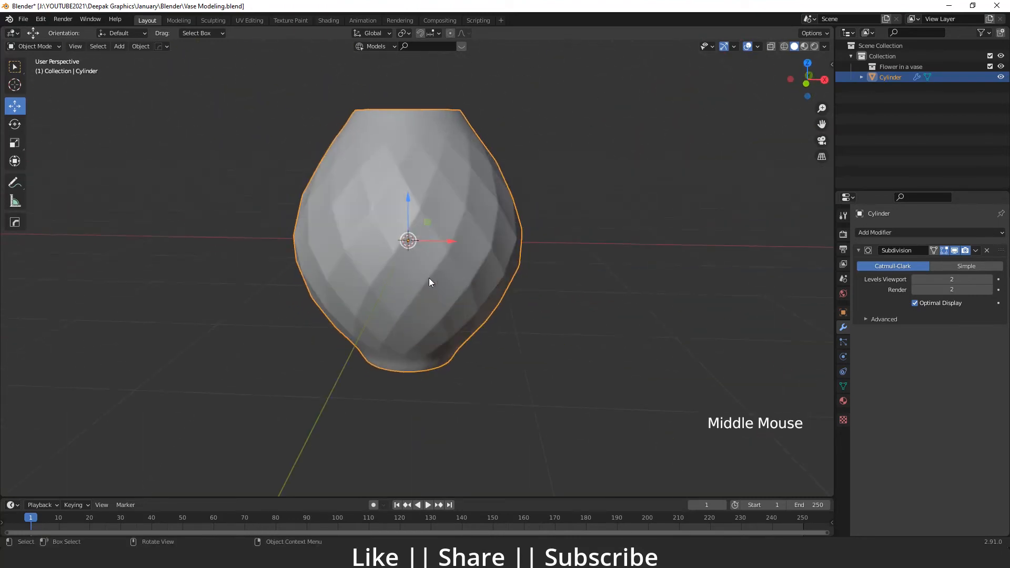
# - Enter Edit Mode with edge selection and select the edge loop around the vase's open bottom
pyautogui.press('`')
pyautogui.scroll(2, 380, 227)
pyautogui.scroll(1, 379, 223)
pyautogui.keyDown('shift'); pyautogui.moveTo(380, 223); pyautogui.dragTo(406, 264, button='middle'); pyautogui.keyUp('shift')
pyautogui.scroll(-2, 410, 276)
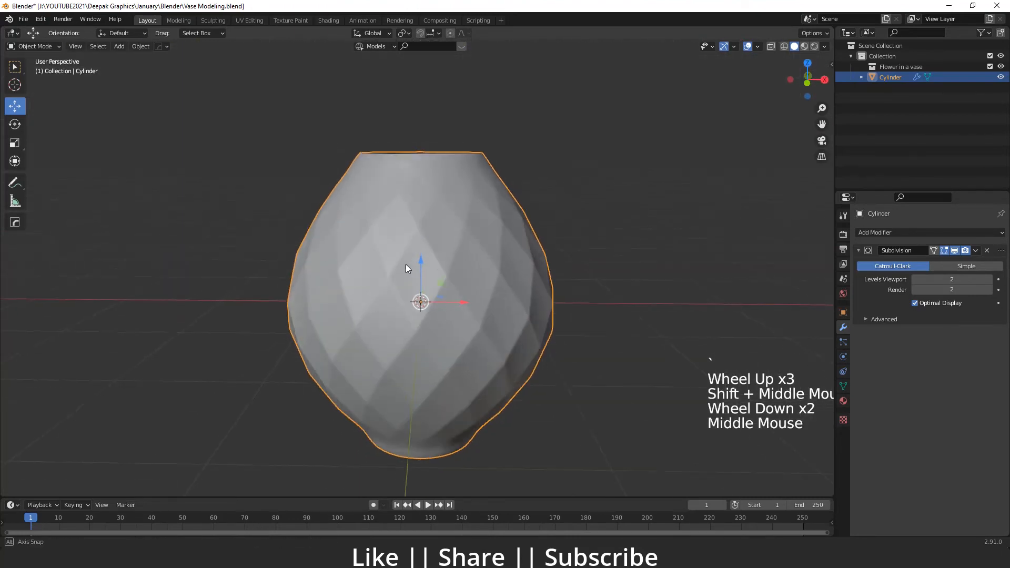
pyautogui.scroll(-2, 405, 264)
pyautogui.keyDown('shift'); pyautogui.moveTo(415, 323); pyautogui.dragTo(406, 240, button='middle'); pyautogui.keyUp('shift')
pyautogui.scroll(4, 390, 272)
pyautogui.click(405, 253)
pyautogui.press('Tab')
pyautogui.scroll(2, 427, 255)
pyautogui.scroll(2, 413, 244)
pyautogui.press('2')
pyautogui.click(406, 235)
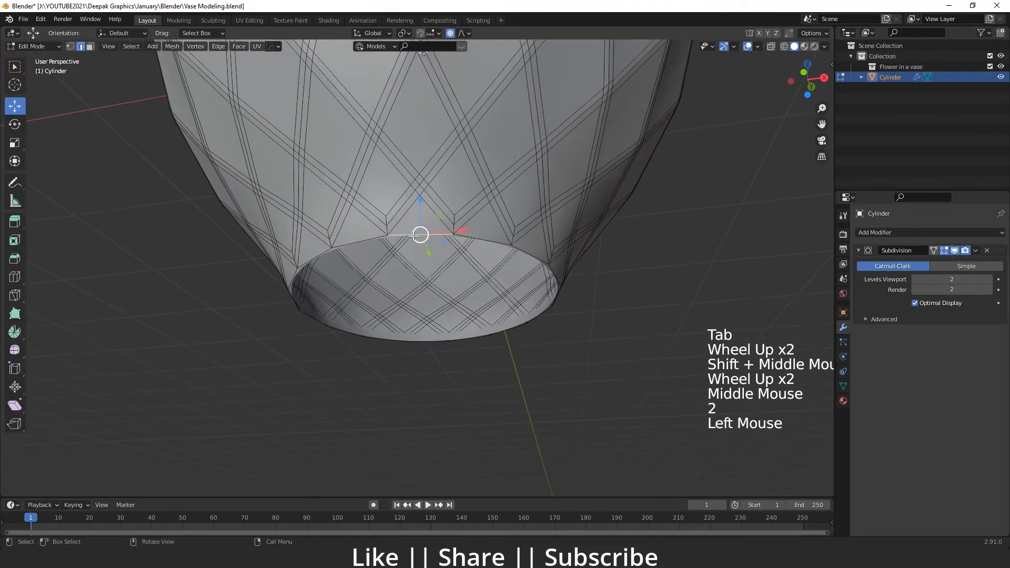
pyautogui.keyDown('alt'); pyautogui.keyDown('shift'); pyautogui.click(407, 234); pyautogui.keyUp('shift'); pyautogui.keyUp('alt')
pyautogui.click(419, 235)
pyautogui.keyDown('alt'); pyautogui.keyDown('shift'); pyautogui.click(420, 234); pyautogui.keyUp('shift'); pyautogui.keyUp('alt')
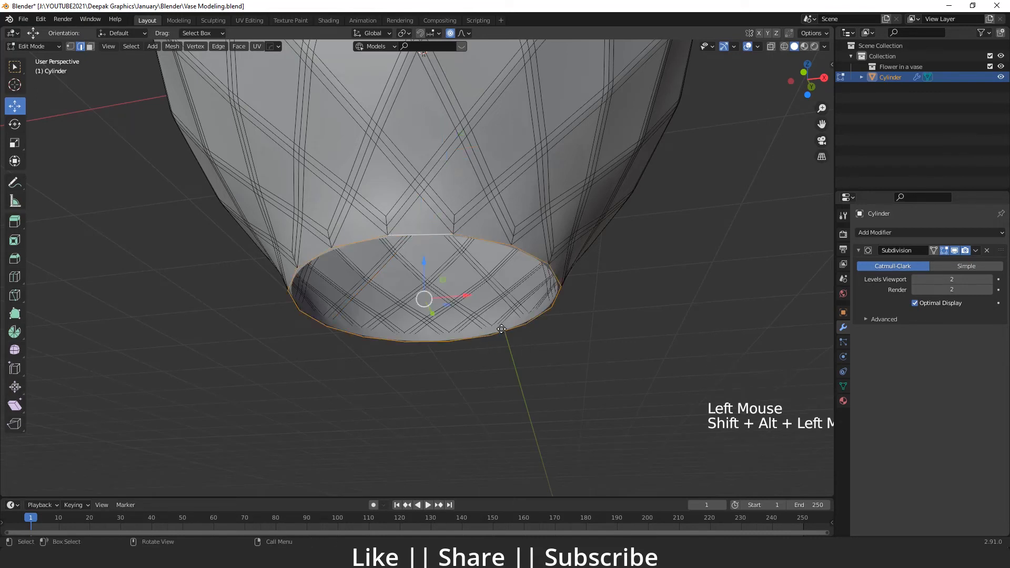
# - Extrude the bottom edge loop inward twice as narrow rings, scaling the first one to 0.976
pyautogui.press('e')
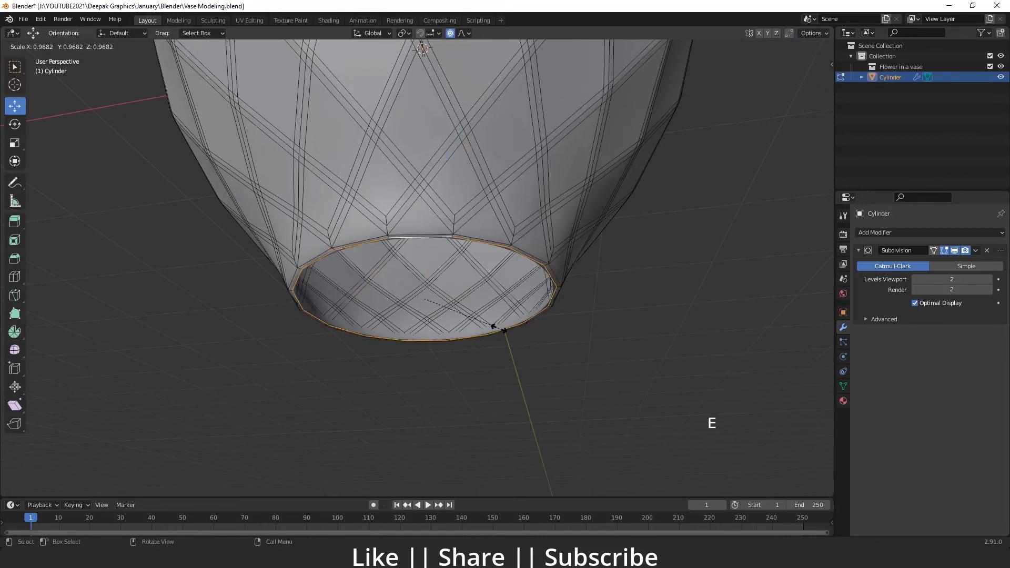
pyautogui.click(499, 329)
pyautogui.press('e')
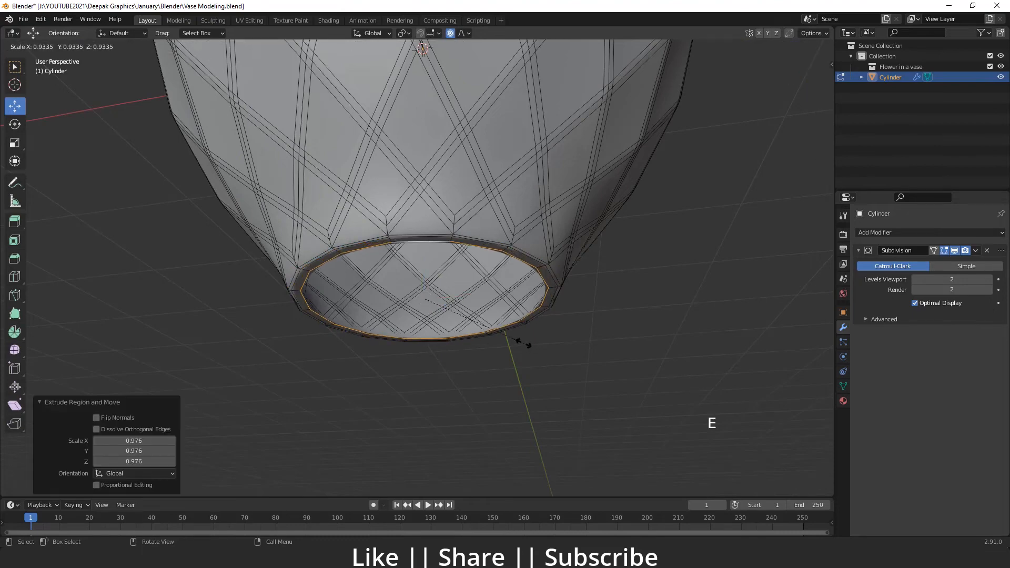
pyautogui.click(494, 329)
# - Extrude the base loop further inward, scaling to 0.652 and about 0.45, and fill the remaining central hole with a face
pyautogui.scroll(-2, 484, 333)
pyautogui.keyDown('shift'); pyautogui.moveTo(472, 339); pyautogui.dragTo(460, 332, button='middle'); pyautogui.keyUp('shift')
pyautogui.scroll(1, 464, 340)
pyautogui.press('e')
pyautogui.press('s')
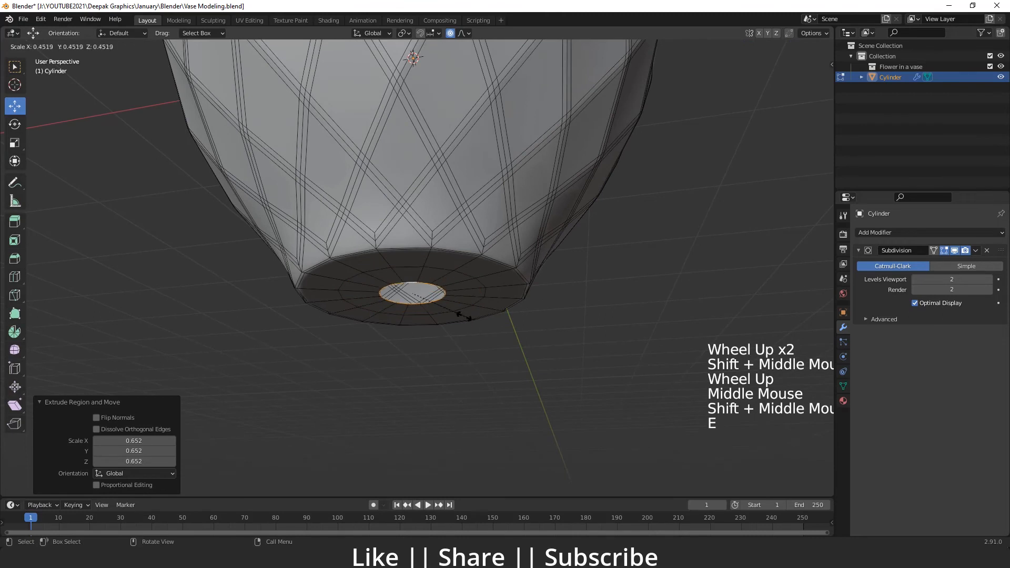
pyautogui.click(475, 311)
pyautogui.press('f')
pyautogui.click(545, 315)
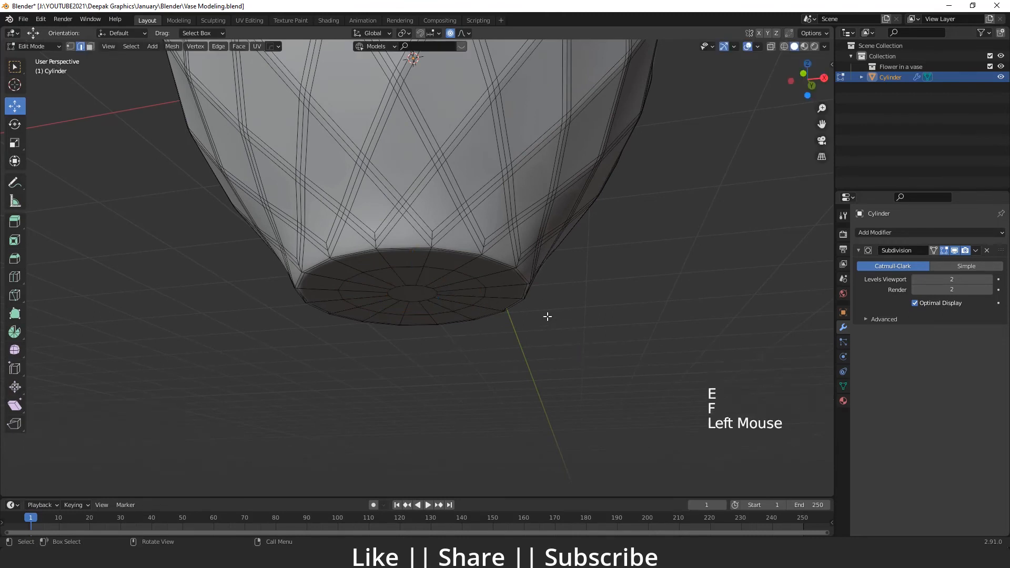
# - Return to Object Mode and examine the closed base of the smoothed vase
pyautogui.press('Tab')
pyautogui.scroll(-3, 540, 314)
pyautogui.moveTo(540, 315); pyautogui.dragTo(494, 364, button='middle')
pyautogui.scroll(-2, 530, 361)
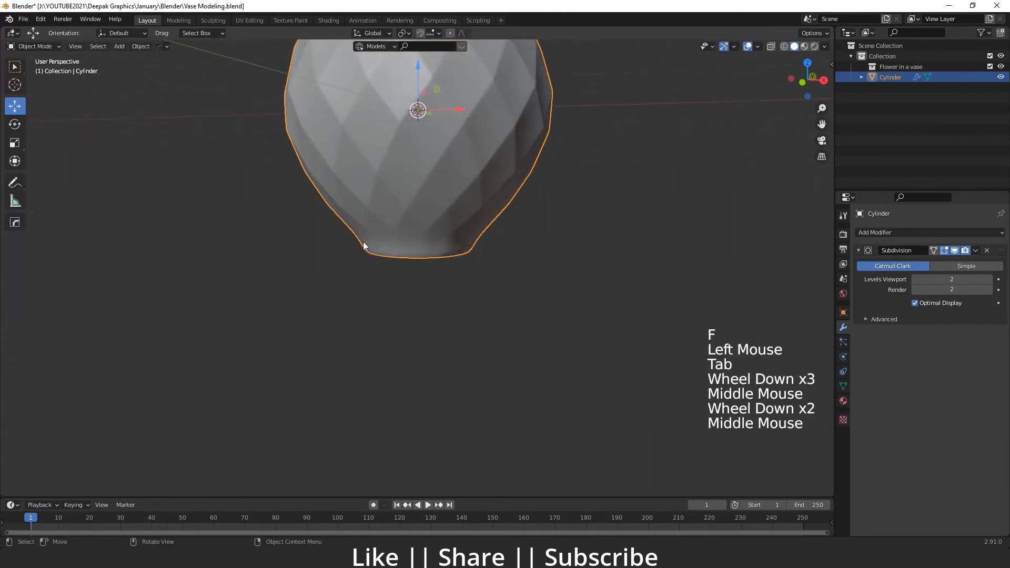
pyautogui.scroll(4, 368, 243)
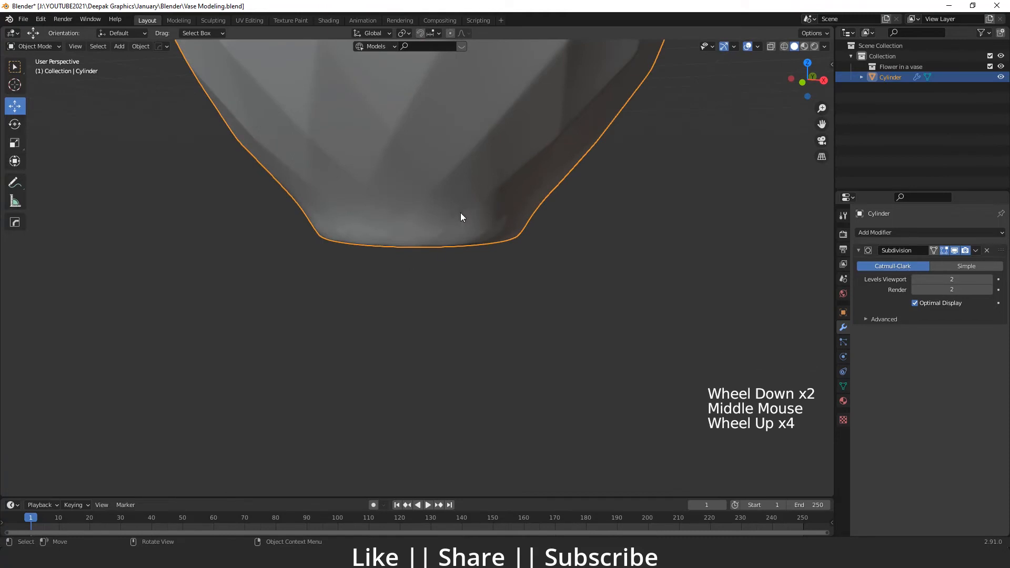
pyautogui.scroll(-5, 425, 270)
# - Enter Edit Mode and select the edge loop around the vase's top opening
pyautogui.keyDown('shift'); pyautogui.moveTo(425, 270); pyautogui.dragTo(469, 320, button='middle'); pyautogui.keyUp('shift')
pyautogui.scroll(4, 469, 320)
pyautogui.keyDown('shift'); pyautogui.moveTo(406, 196); pyautogui.dragTo(408, 226, button='middle'); pyautogui.keyUp('shift')
pyautogui.moveTo(409, 226); pyautogui.dragTo(410, 264, button='middle')
pyautogui.scroll(1, 455, 248)
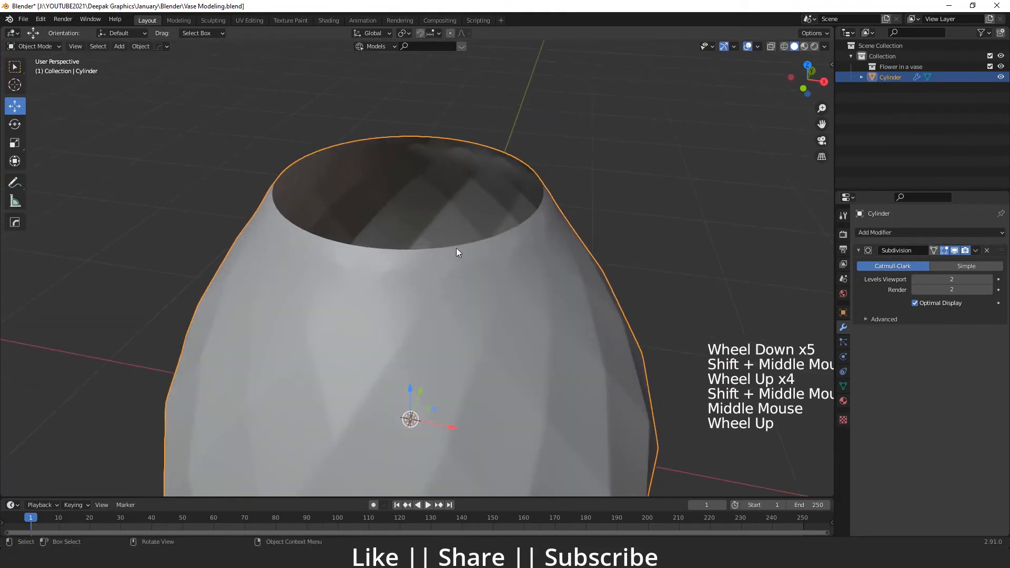
pyautogui.click(456, 248)
pyautogui.press('Tab')
pyautogui.scroll(2, 432, 244)
pyautogui.keyDown('alt'); pyautogui.keyDown('shift'); pyautogui.click(379, 347); pyautogui.keyUp('shift'); pyautogui.keyUp('alt')
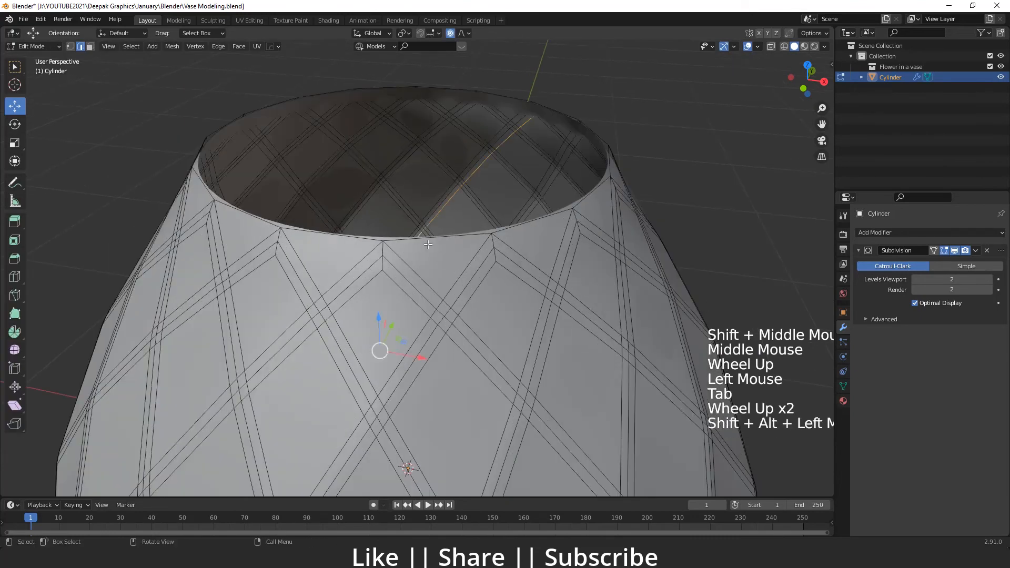
pyautogui.click(439, 234)
pyautogui.keyDown('alt'); pyautogui.keyDown('shift'); pyautogui.click(399, 241); pyautogui.keyUp('shift'); pyautogui.keyUp('alt')
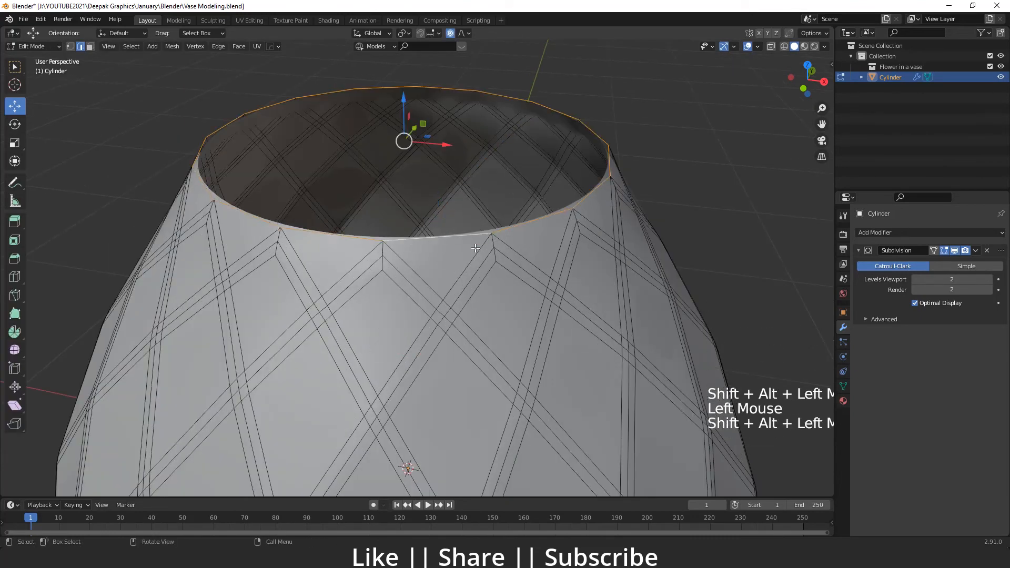
# - Extrude the top edge loop inward at a scale of 0.914 to form the rim
pyautogui.scroll(1, 400, 241)
pyautogui.keyDown('shift'); pyautogui.moveTo(537, 326); pyautogui.dragTo(562, 291, button='middle'); pyautogui.keyUp('shift')
pyautogui.press('e')
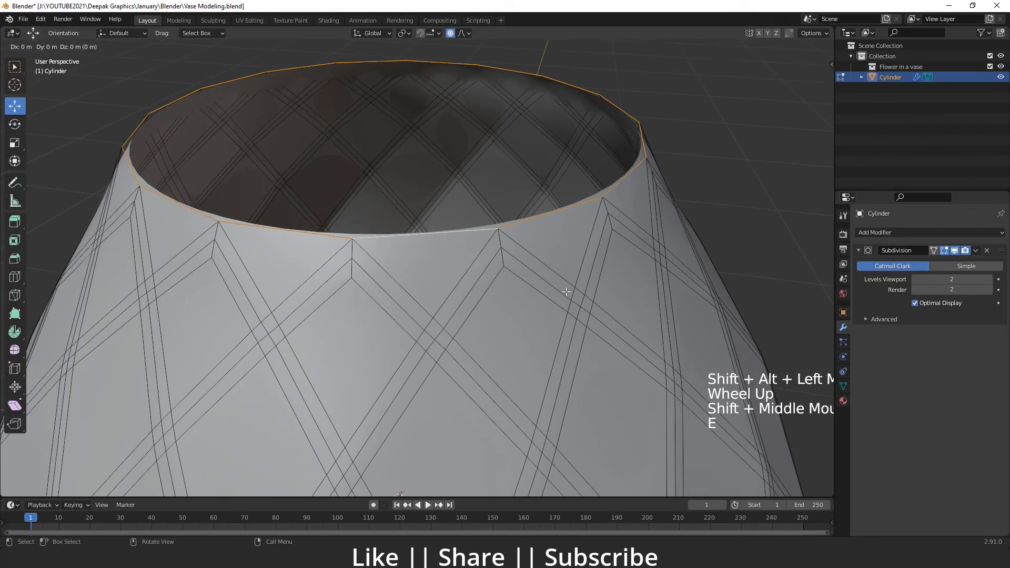
pyautogui.press('s')
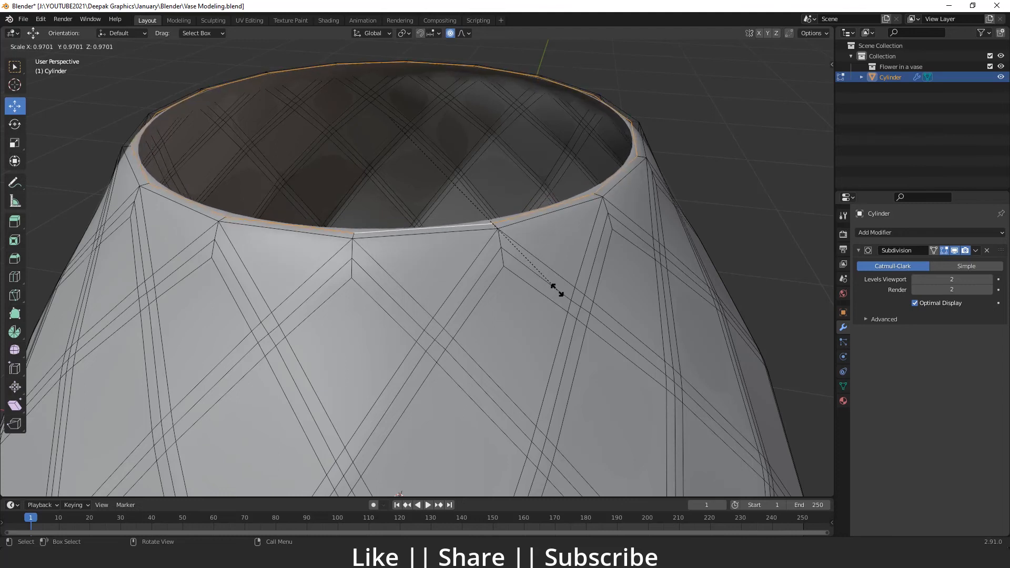
pyautogui.click(556, 290)
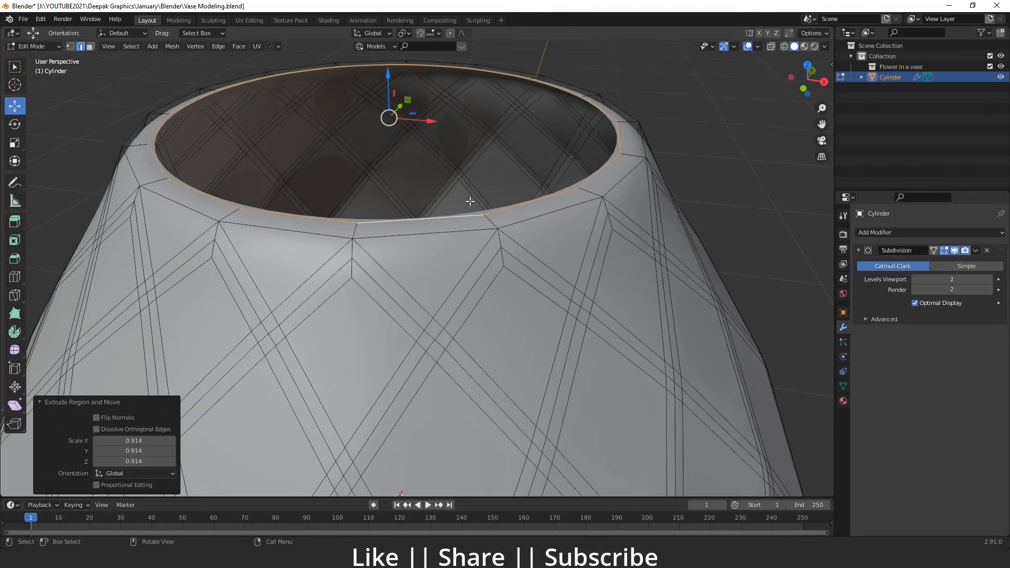
pyautogui.press('e')
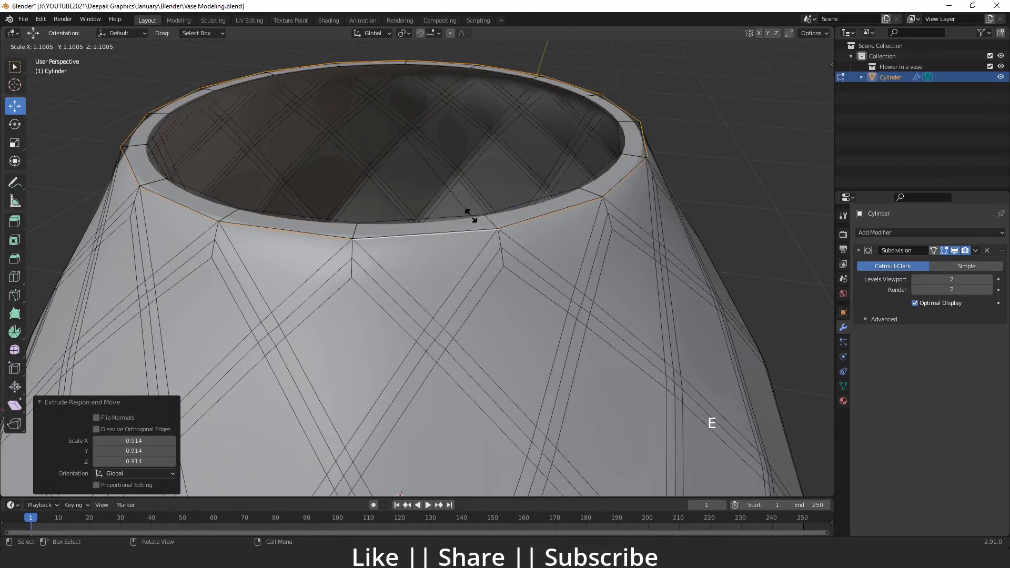
pyautogui.rightClick(467, 188)
pyautogui.hotkey('ctrl', 'z')
# - Extrude the inner rim loop down about 0.158 m along Z and outward at scale 1.128, and return to Object Mode with nothing selected
pyautogui.press('e')
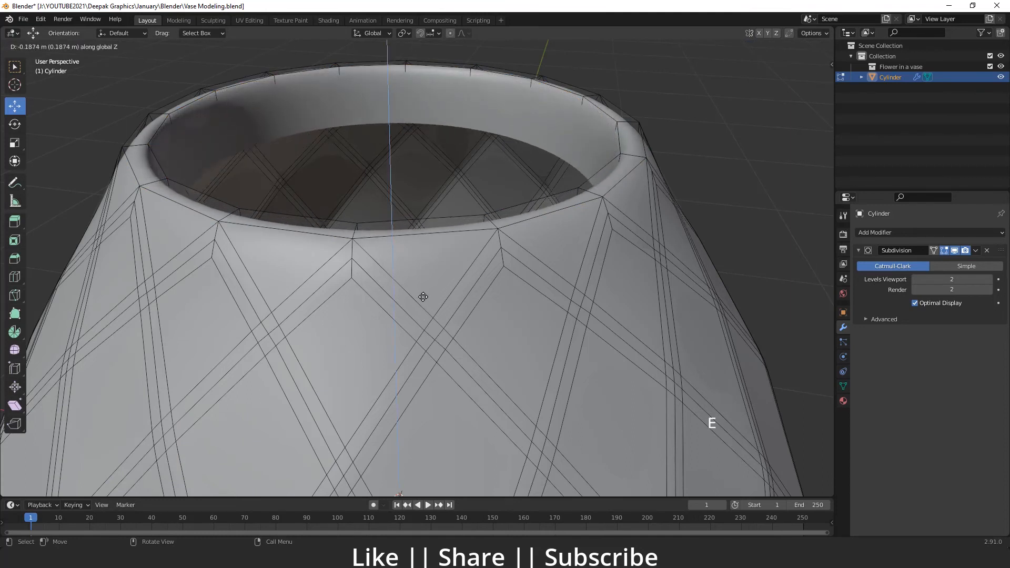
pyautogui.click(466, 258)
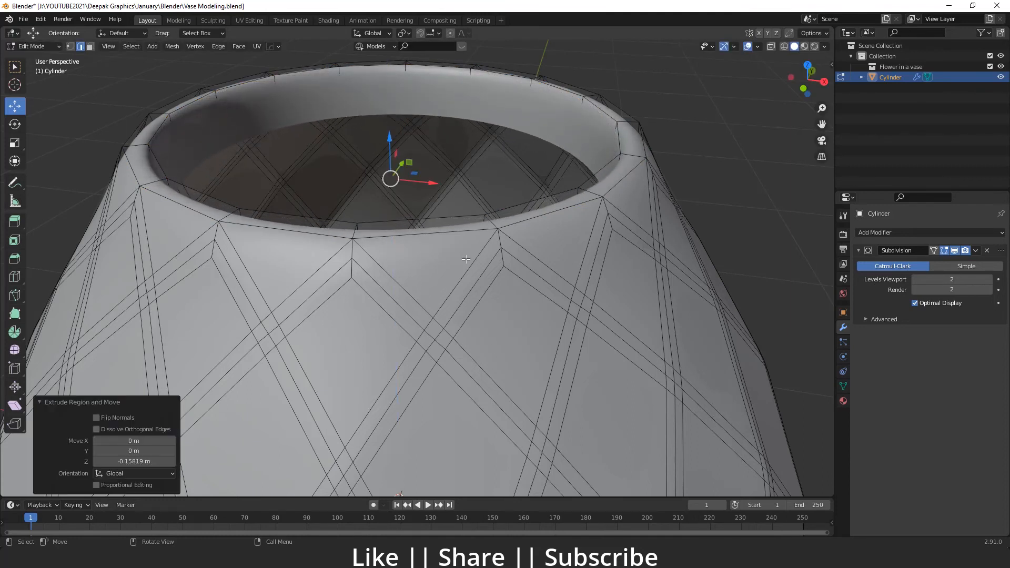
pyautogui.press('e')
pyautogui.press('s')
pyautogui.click(479, 265)
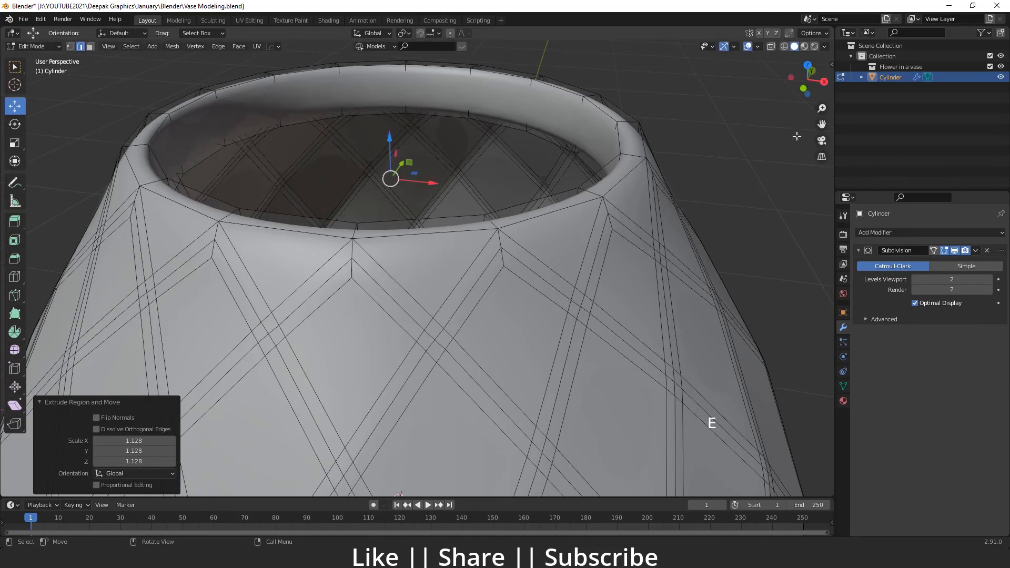
pyautogui.press('Tab')
pyautogui.click(668, 168)
# - Examine the vase's rim, faceted body and base from above, from the side and from below
pyautogui.scroll(-5, 665, 179)
pyautogui.moveTo(665, 181); pyautogui.dragTo(495, 248, button='middle')
pyautogui.keyDown('shift'); pyautogui.moveTo(426, 284); pyautogui.dragTo(444, 242, button='middle'); pyautogui.keyUp('shift')
pyautogui.moveTo(457, 221); pyautogui.dragTo(427, 379, button='middle')
pyautogui.scroll(-4, 416, 320)
pyautogui.moveTo(427, 379); pyautogui.dragTo(424, 294, button='middle')
pyautogui.keyDown('shift'); pyautogui.moveTo(424, 295); pyautogui.dragTo(427, 239, button='middle'); pyautogui.keyUp('shift')
pyautogui.scroll(-2, 422, 247)
pyautogui.moveTo(427, 239); pyautogui.dragTo(380, 227, button='middle')
pyautogui.scroll(3, 432, 231)
pyautogui.scroll(-2, 417, 228)
pyautogui.scroll(2, 356, 222)
pyautogui.scroll(1, 356, 222)
pyautogui.scroll(-1, 380, 227)
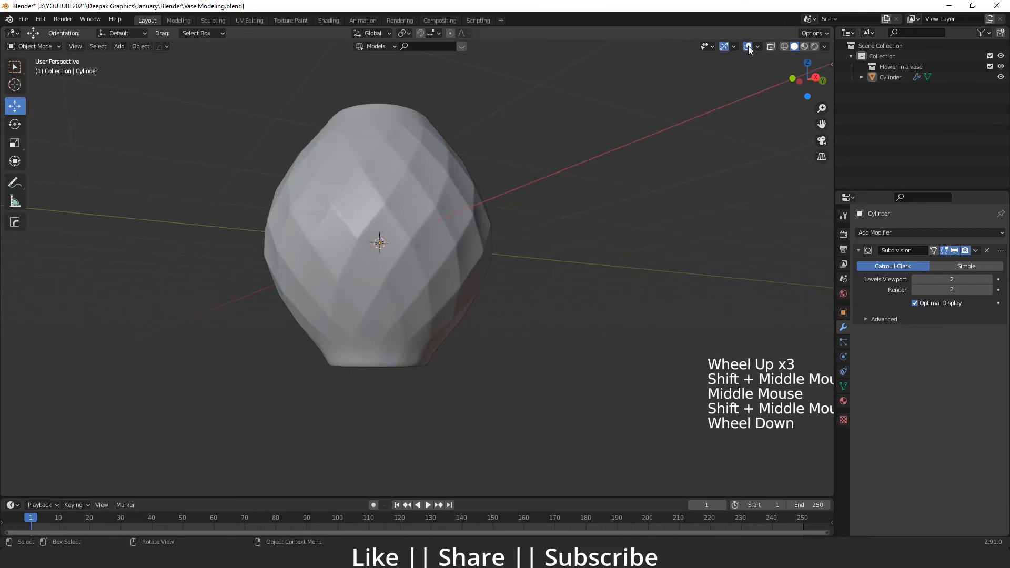
# - Turn on the wireframe overlay and examine the vase's mesh from several angles and in front view
pyautogui.click(757, 46)
pyautogui.click(694, 224)
pyautogui.moveTo(459, 217); pyautogui.dragTo(448, 237, button='middle')
pyautogui.click(621, 182)
pyautogui.moveTo(442, 143); pyautogui.dragTo(343, 185, button='middle')
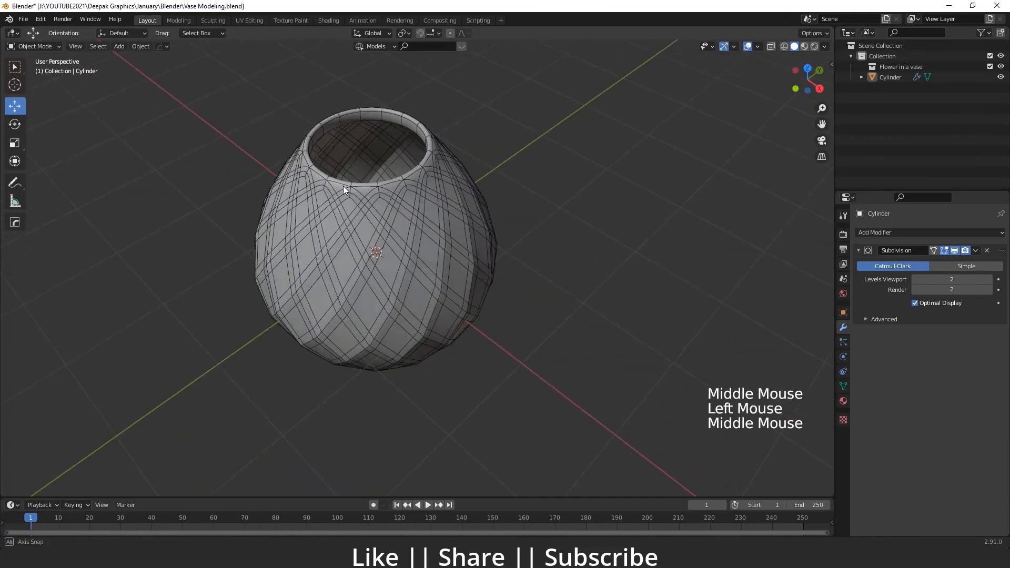
pyautogui.scroll(4, 353, 190)
pyautogui.scroll(-3, 441, 277)
pyautogui.moveTo(441, 277); pyautogui.dragTo(377, 247, button='middle')
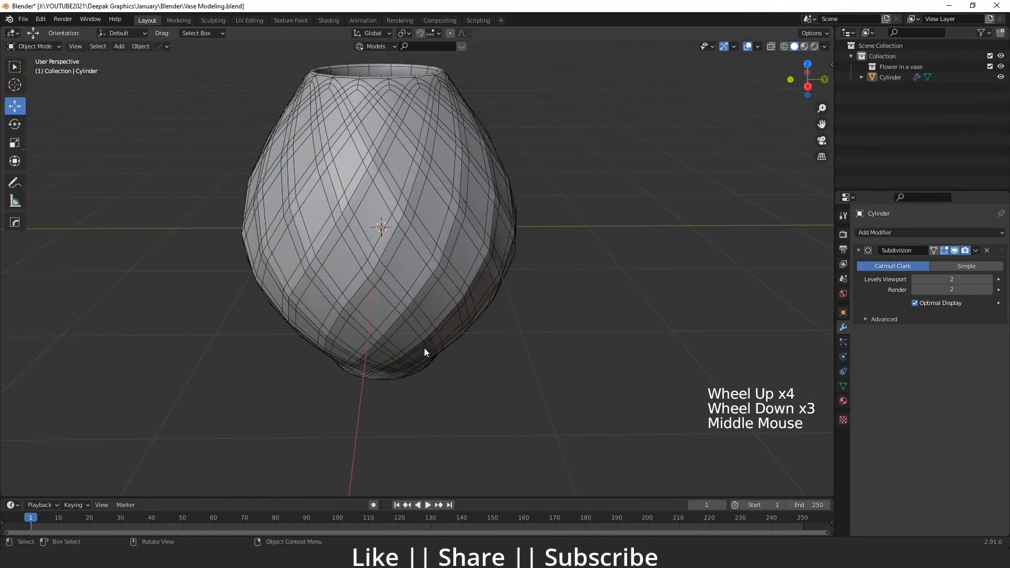
pyautogui.moveTo(424, 348); pyautogui.dragTo(318, 206, button='middle')
pyautogui.press('`')
pyautogui.click(261, 164)
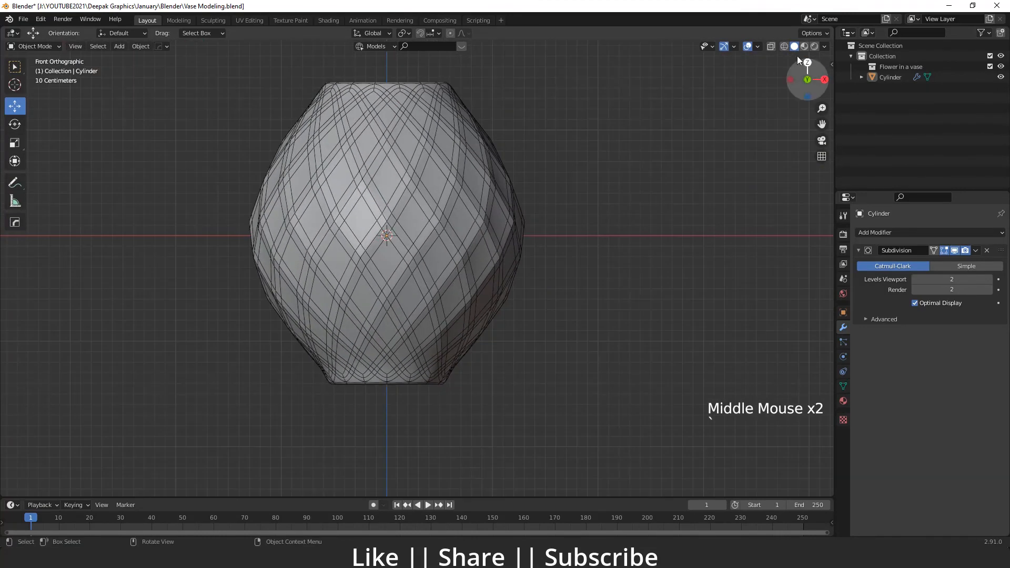
# - Turn off the wireframe overlay and look over the smooth vase in front and perspective views
pyautogui.click(757, 46)
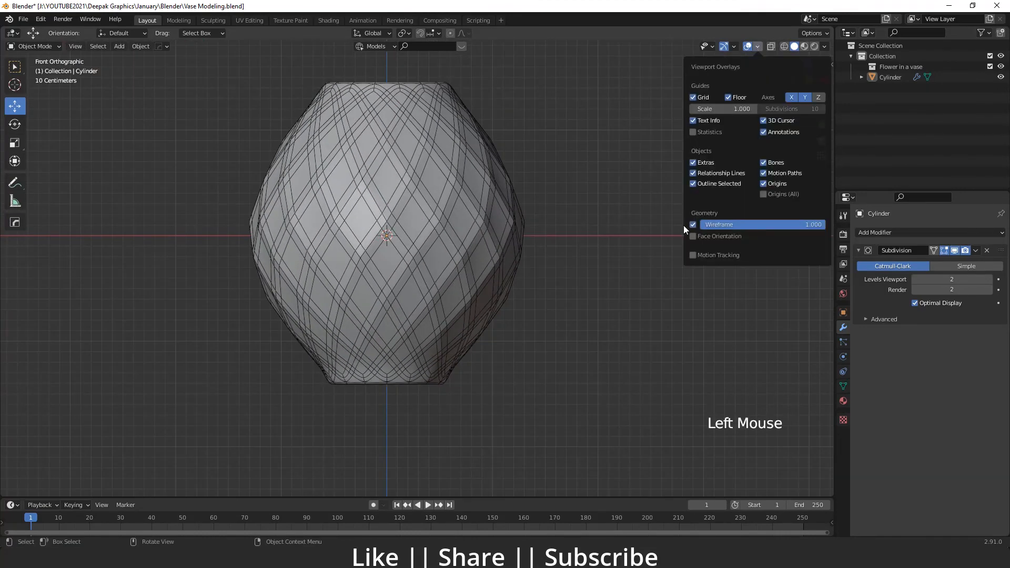
pyautogui.click(687, 226)
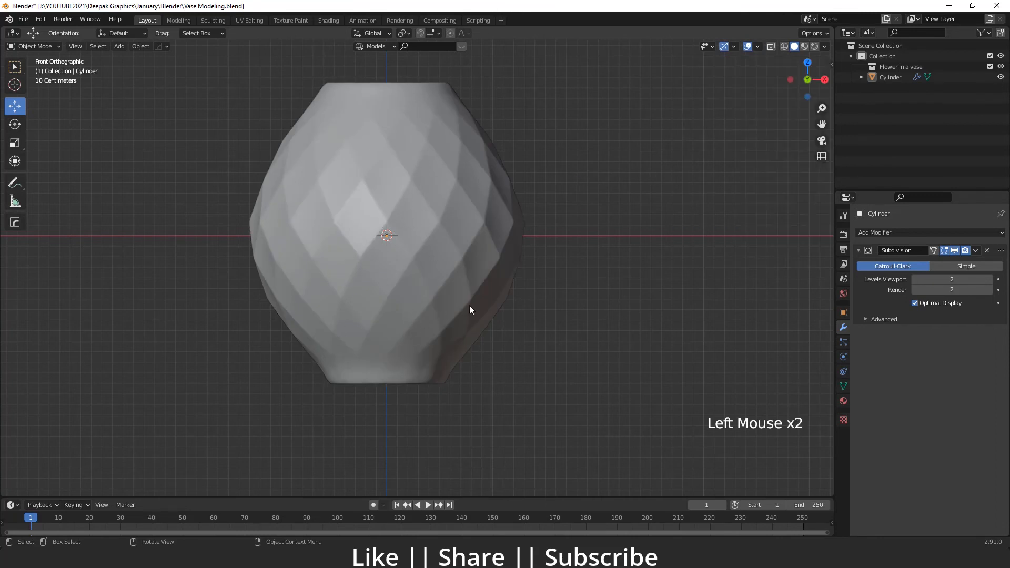
pyautogui.scroll(-4, 494, 217)
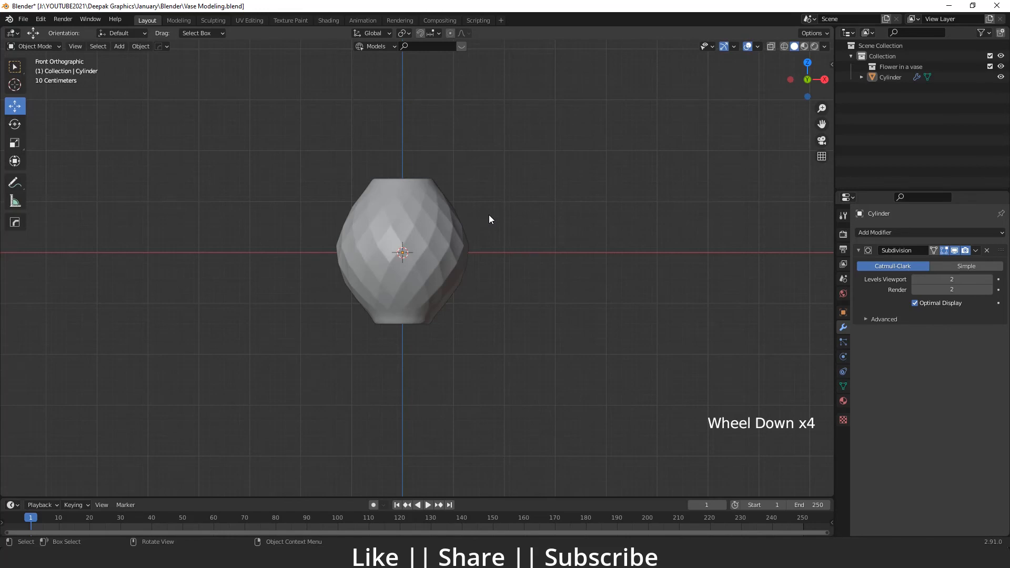
pyautogui.scroll(-3, 489, 219)
pyautogui.moveTo(465, 241); pyautogui.dragTo(477, 283, button='middle')
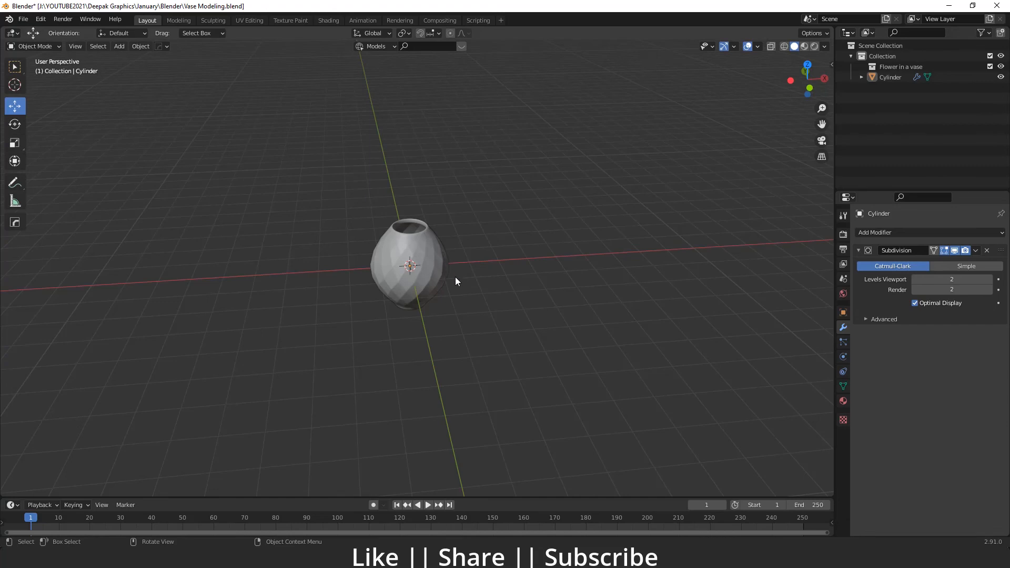
pyautogui.scroll(3, 459, 279)
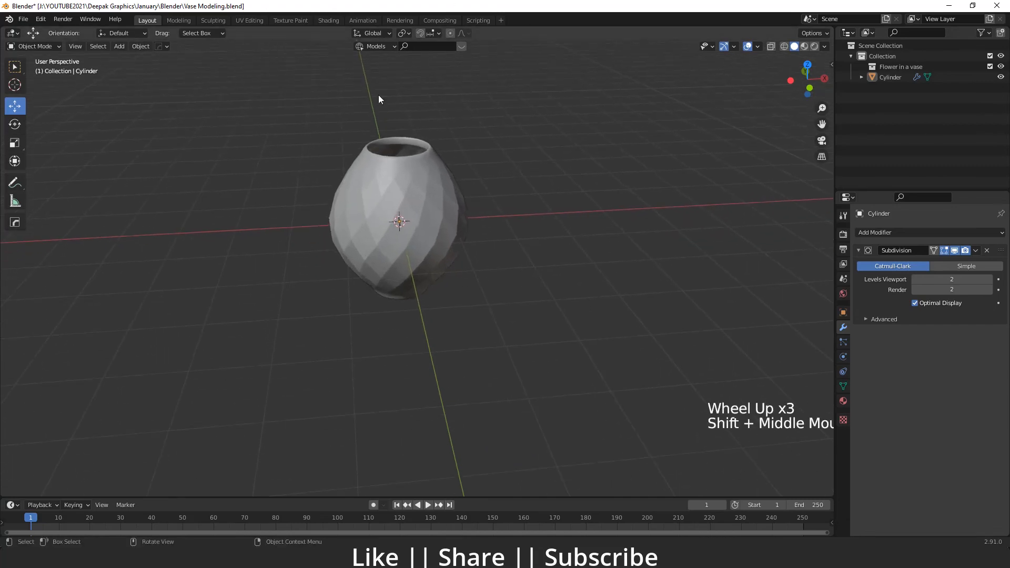
pyautogui.scroll(-2, 347, 285)
pyautogui.keyDown('shift'); pyautogui.moveTo(355, 288); pyautogui.dragTo(387, 334, button='middle'); pyautogui.keyUp('shift')
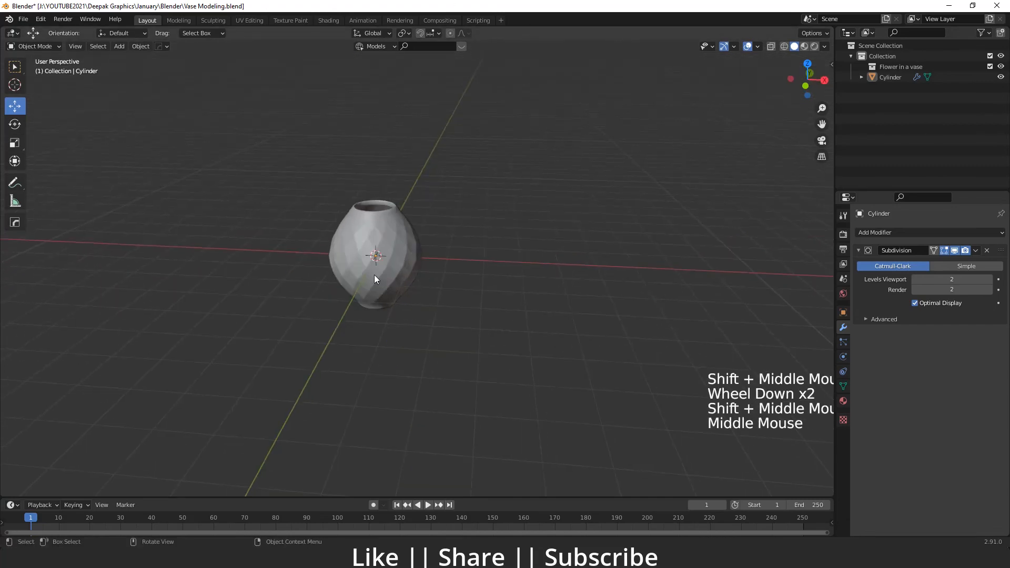